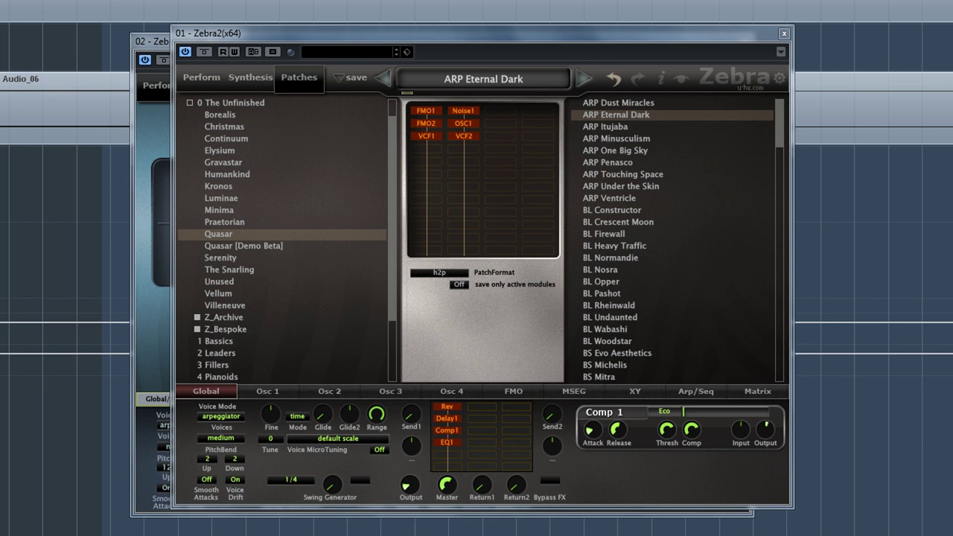
Audition ARP One Big Sky and ARP Under the Skin, then load BL Crescent Moon
left_click(639, 151)
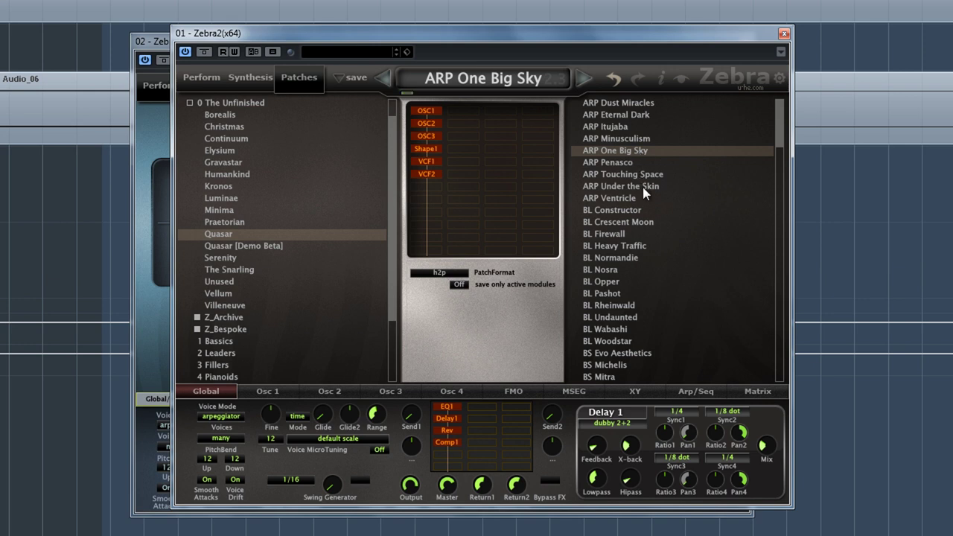
left_click(643, 187)
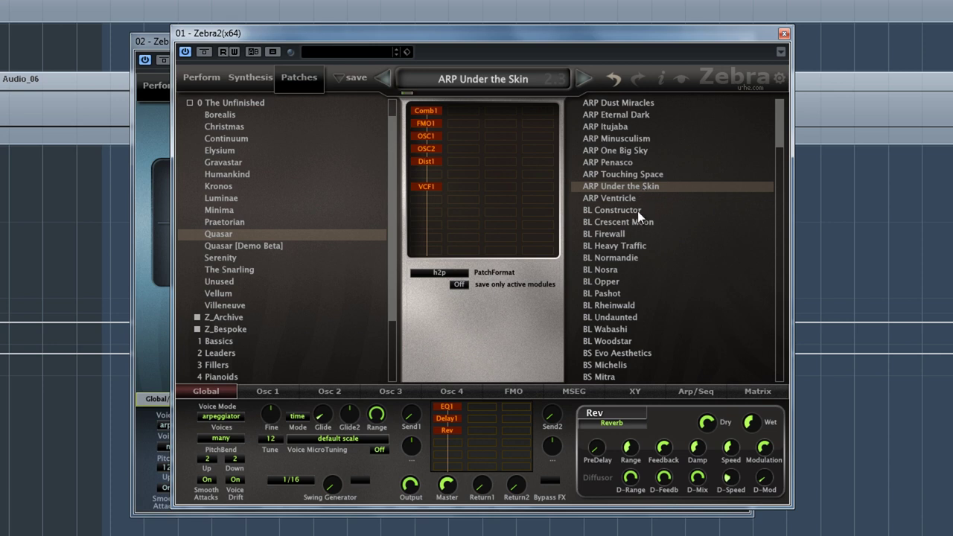
left_click(637, 222)
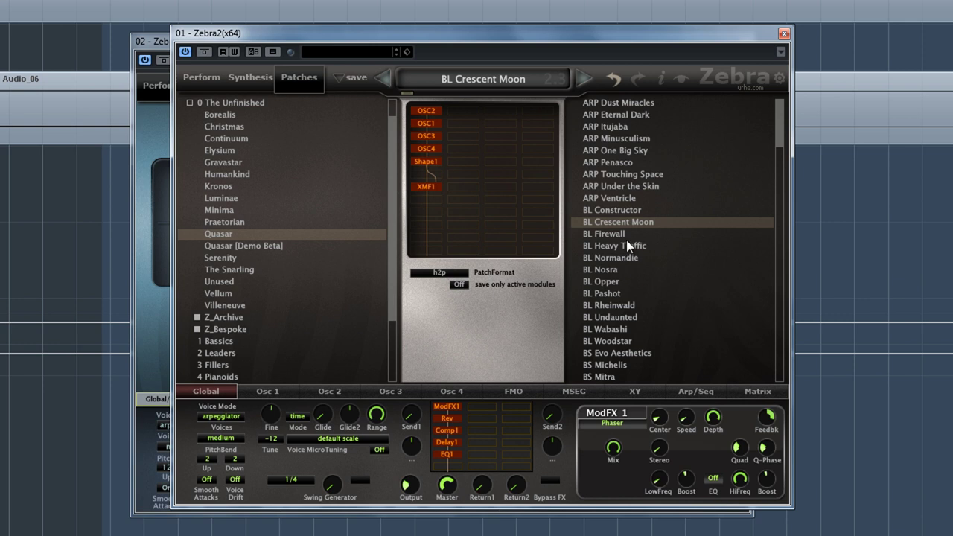
Audition BL Firewall, BL Normandie, BL Opper and BL Rheinwald, ending on BL Wabashi
left_click(625, 239)
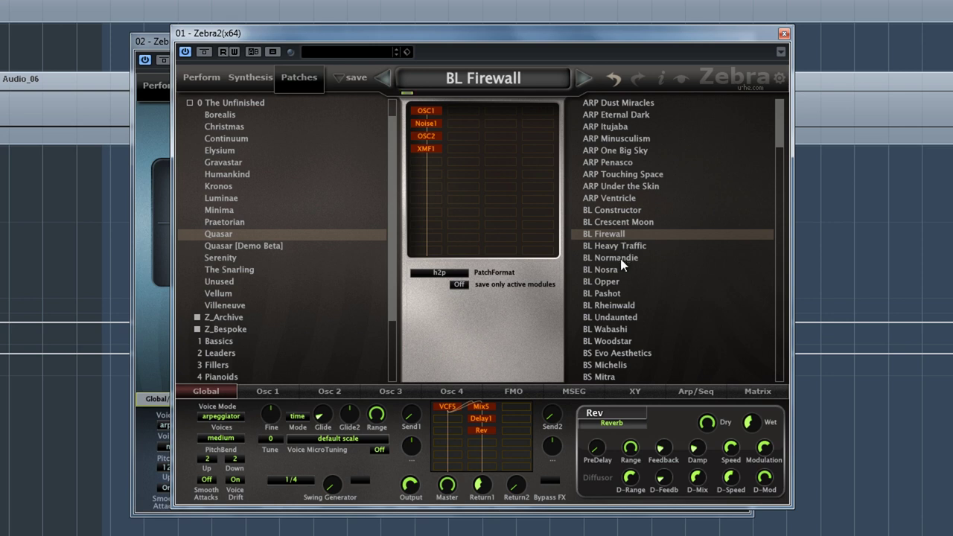
left_click(620, 258)
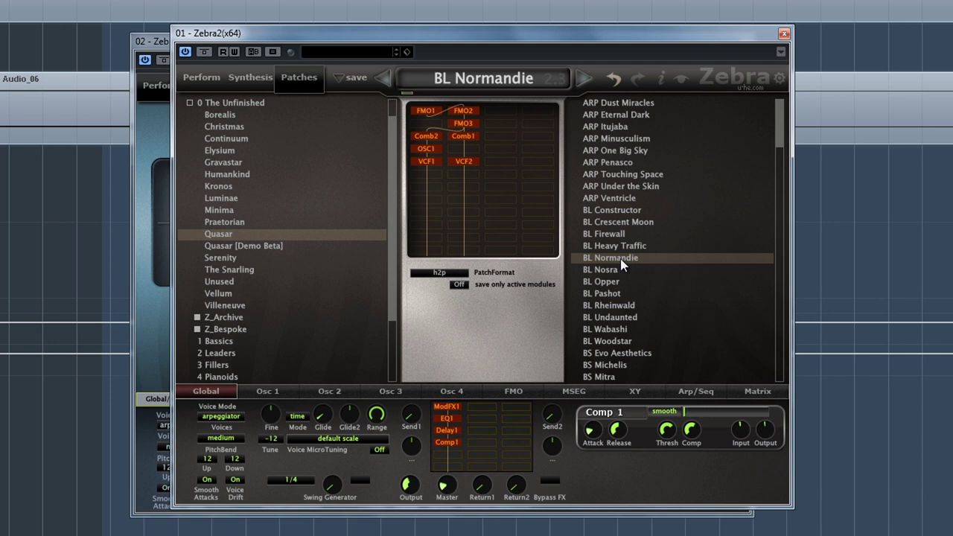
left_click(608, 282)
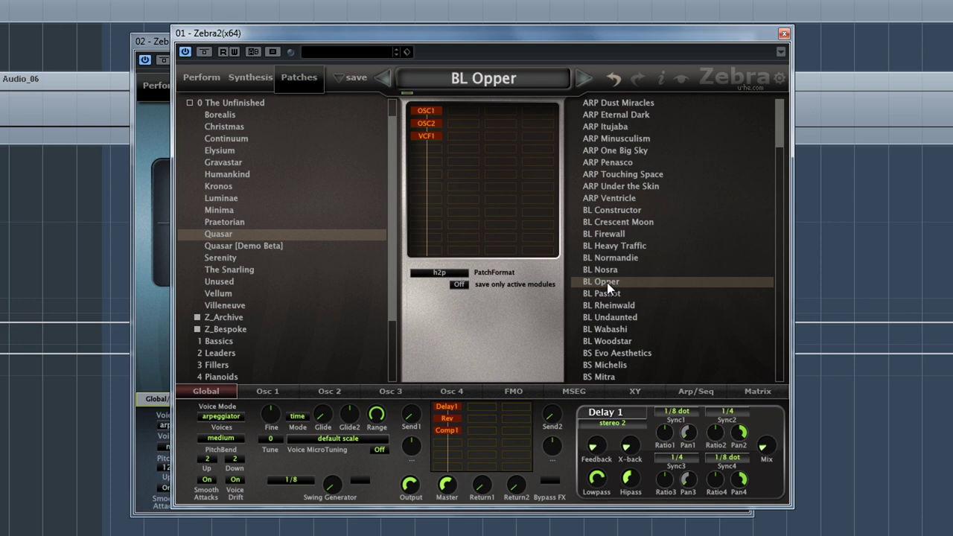
left_click(600, 305)
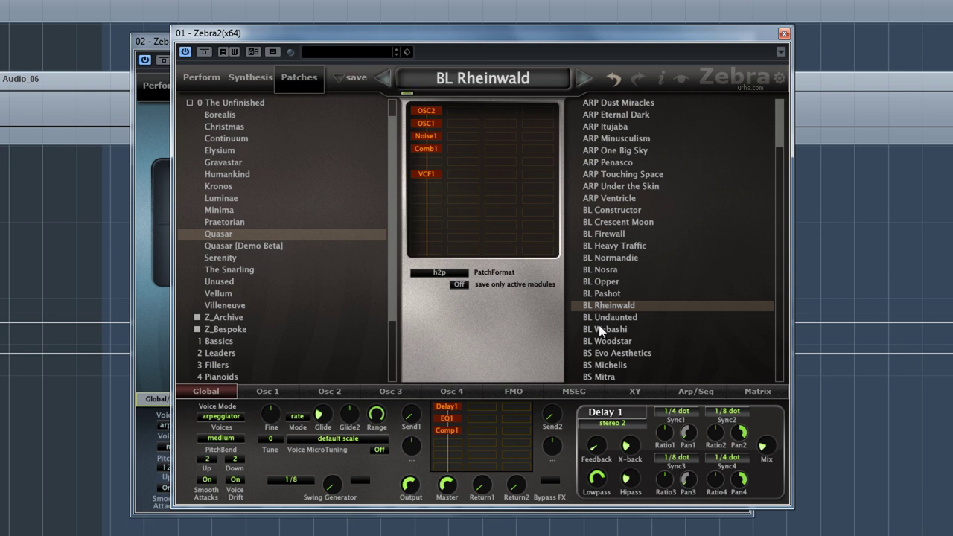
left_click(600, 329)
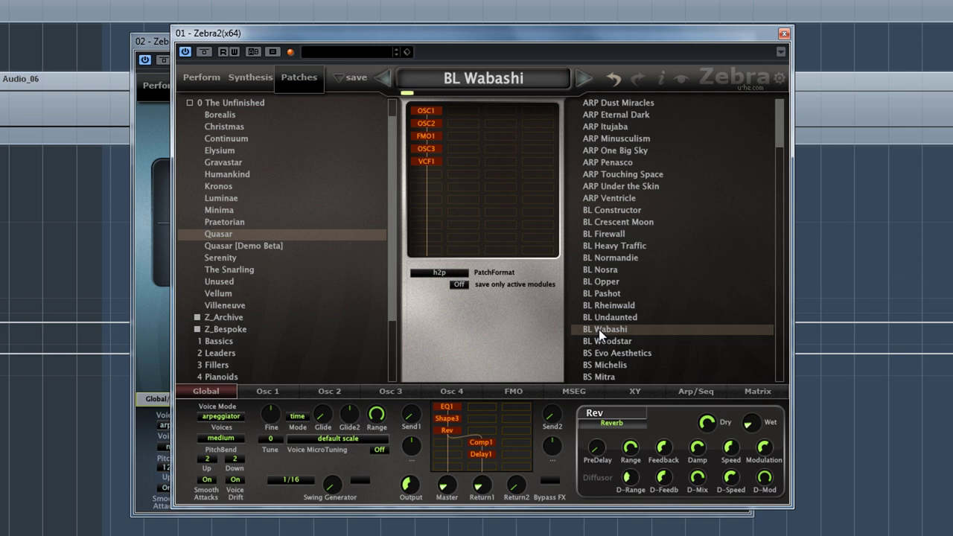
Load BS Michelis and glance at the Perform XY pads before returning to Patches
left_click(602, 365)
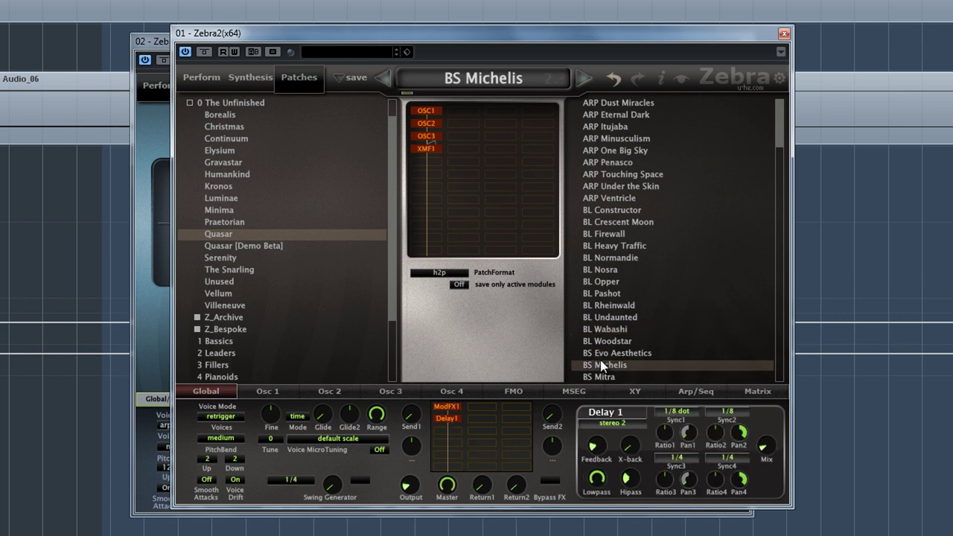
left_click(202, 78)
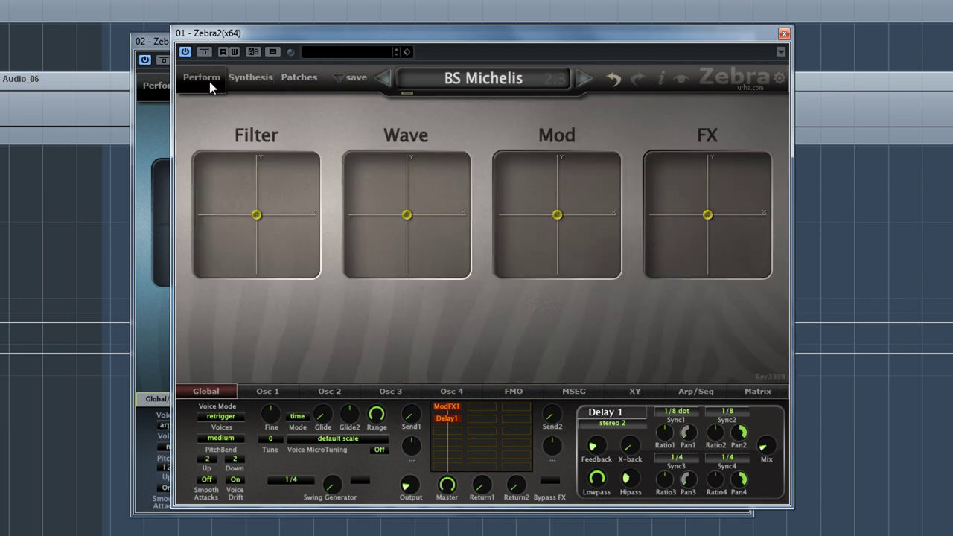
left_click(299, 83)
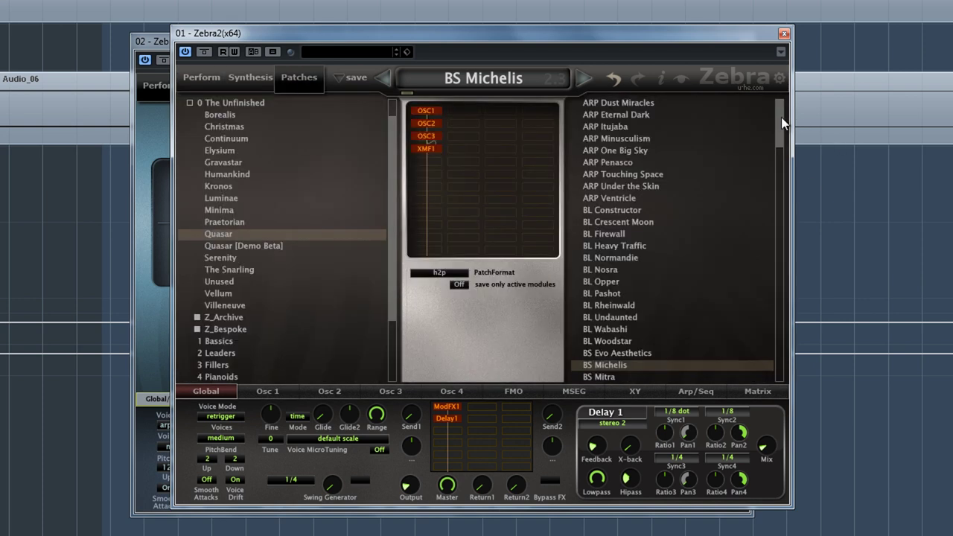
Audition BS Navok, BS NorthSide, BS Sur Orth and BS Vee One, ending on DR Baez
left_click_drag(781, 117, 774, 148)
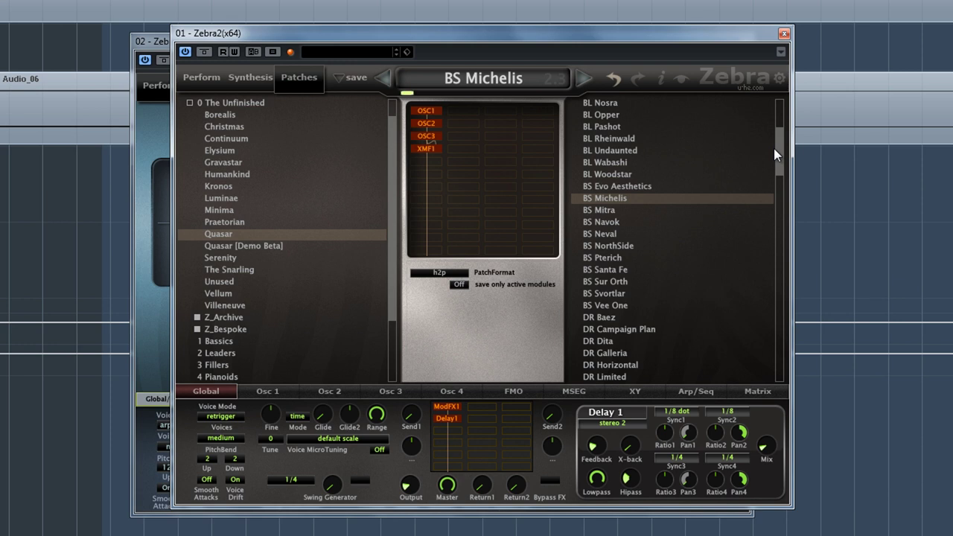
left_click(605, 222)
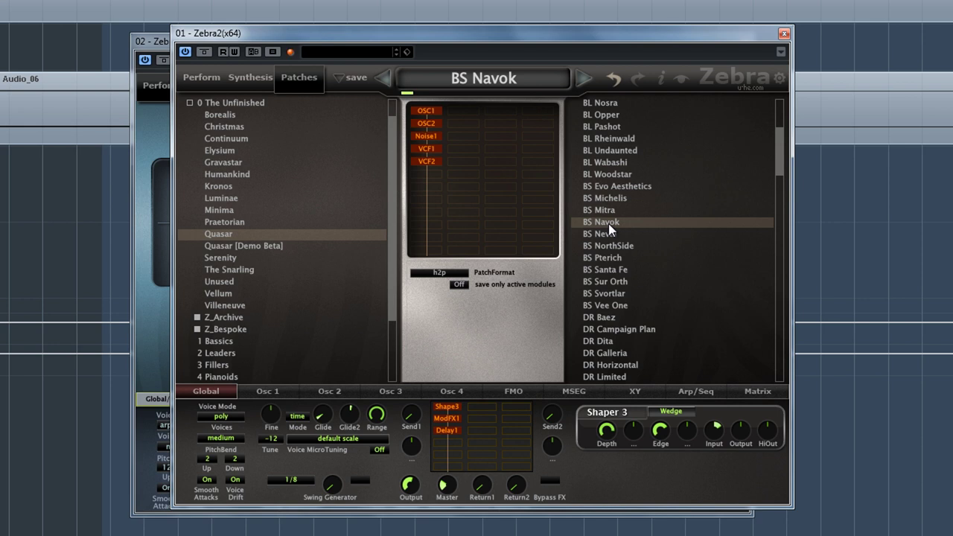
left_click(632, 247)
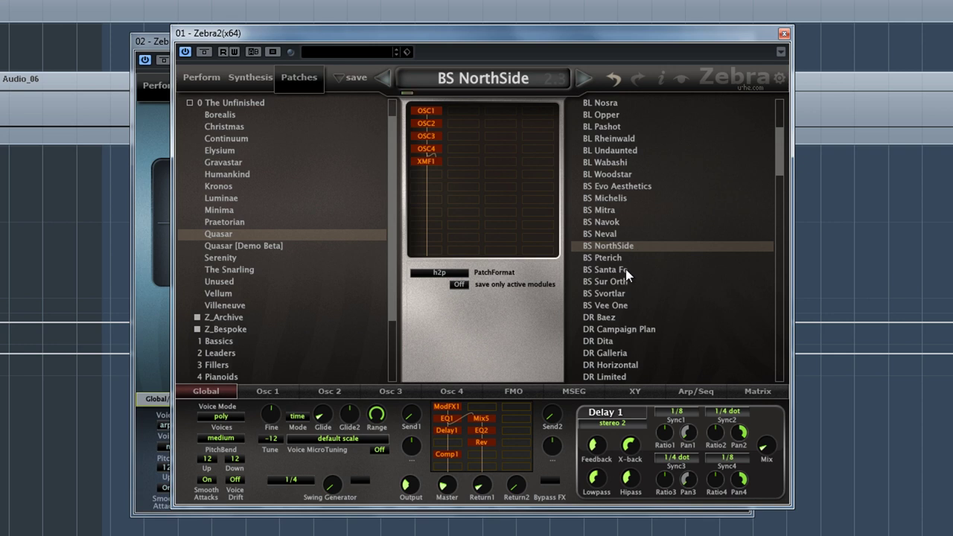
left_click(629, 280)
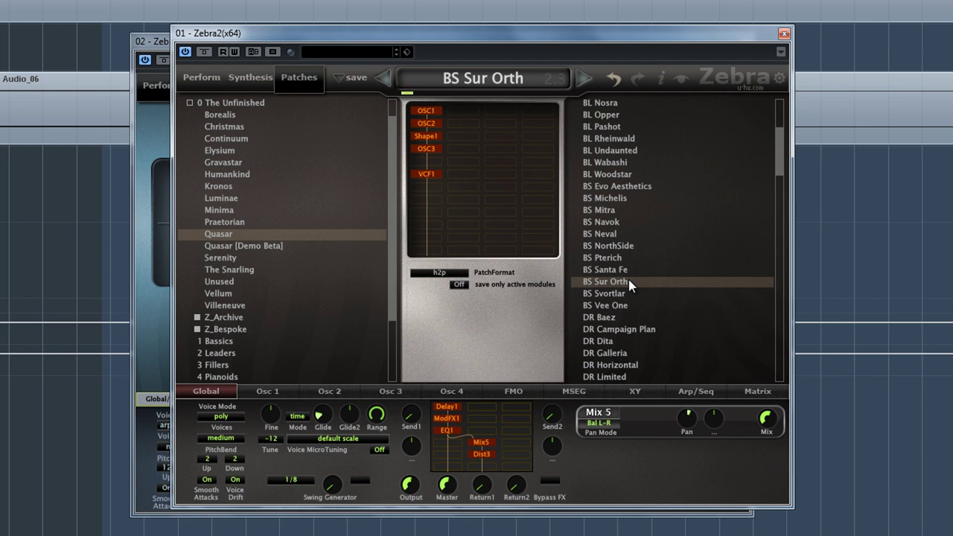
left_click(606, 305)
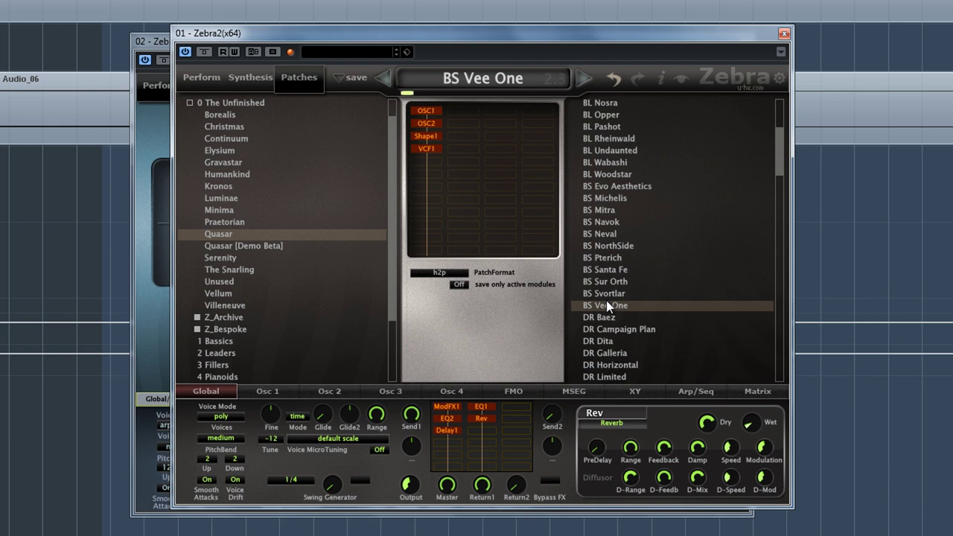
left_click(605, 320)
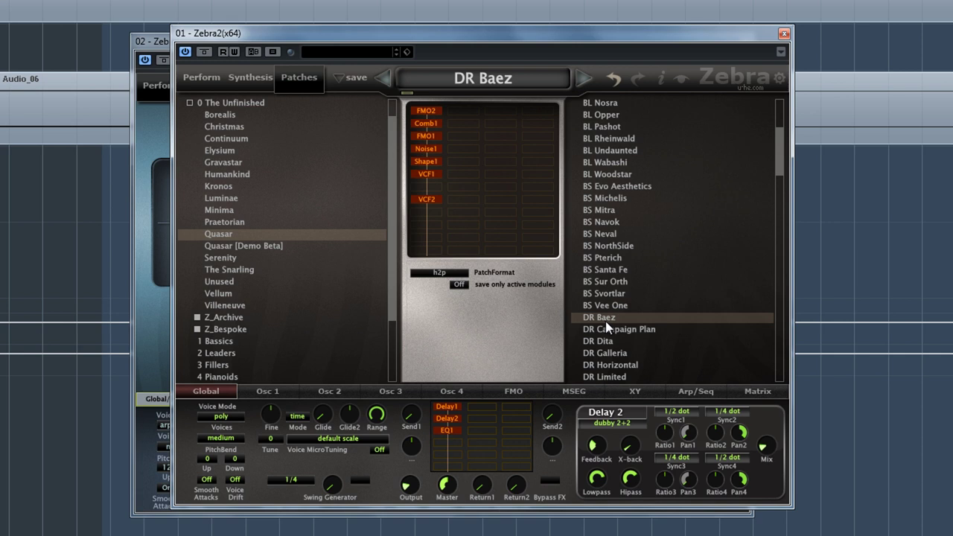
Audition DR Galleria and DR Shoo, then load KY Hydrograph
left_click_drag(780, 158, 775, 178)
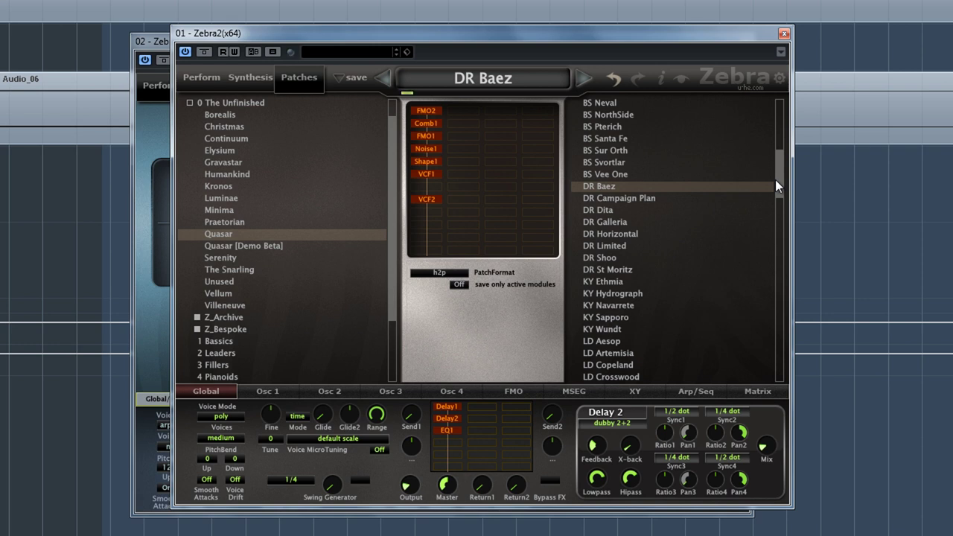
left_click(631, 222)
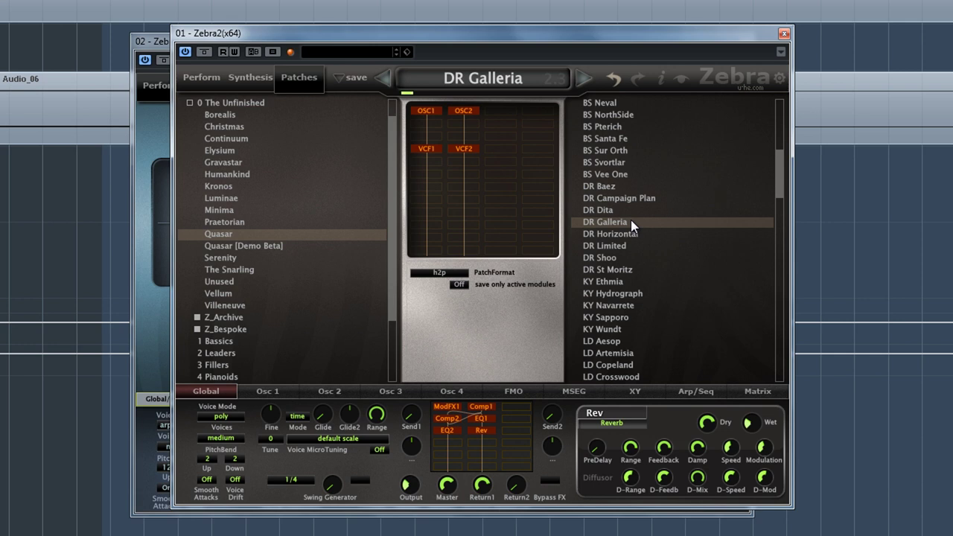
left_click(607, 255)
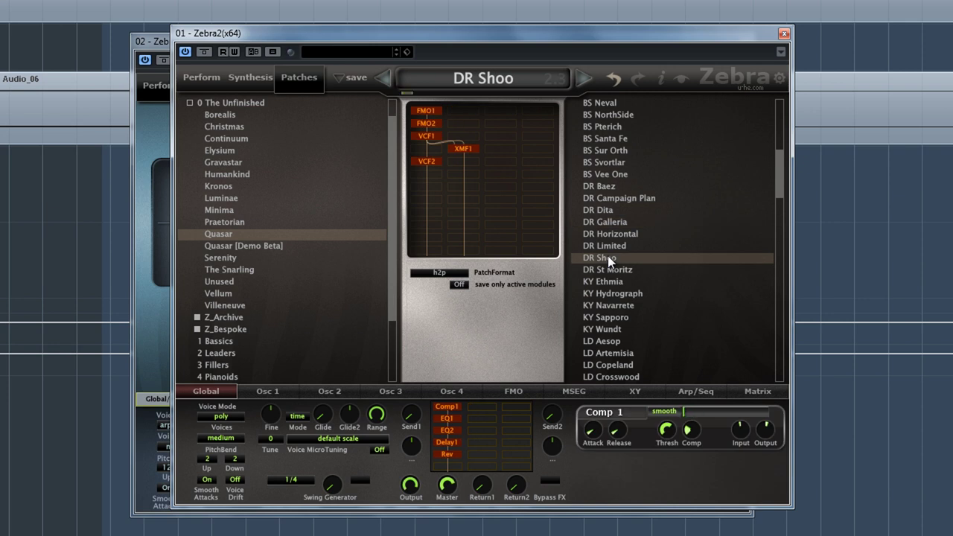
left_click(614, 294)
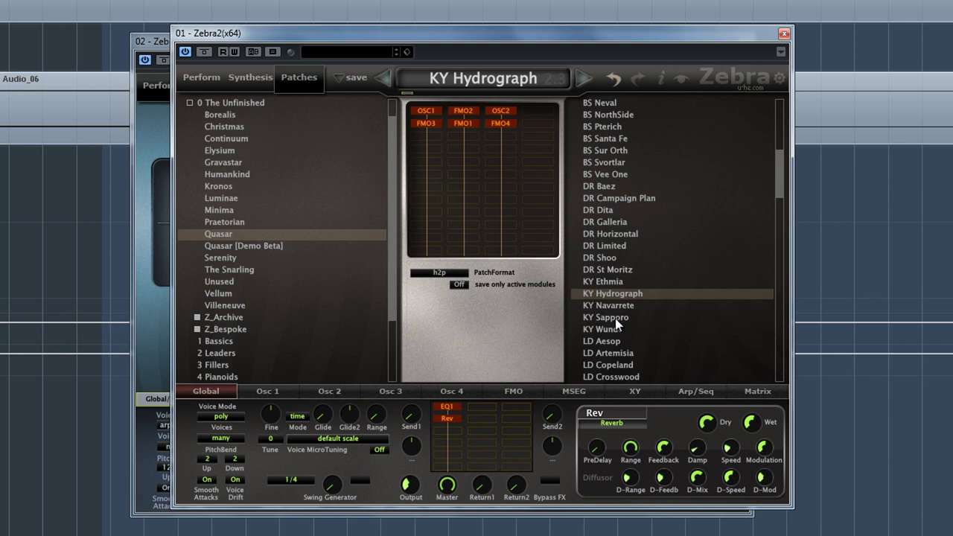
Audition KY Sapporo, LD Artemisia, LD Crosswood and LD Hawksword
left_click(614, 318)
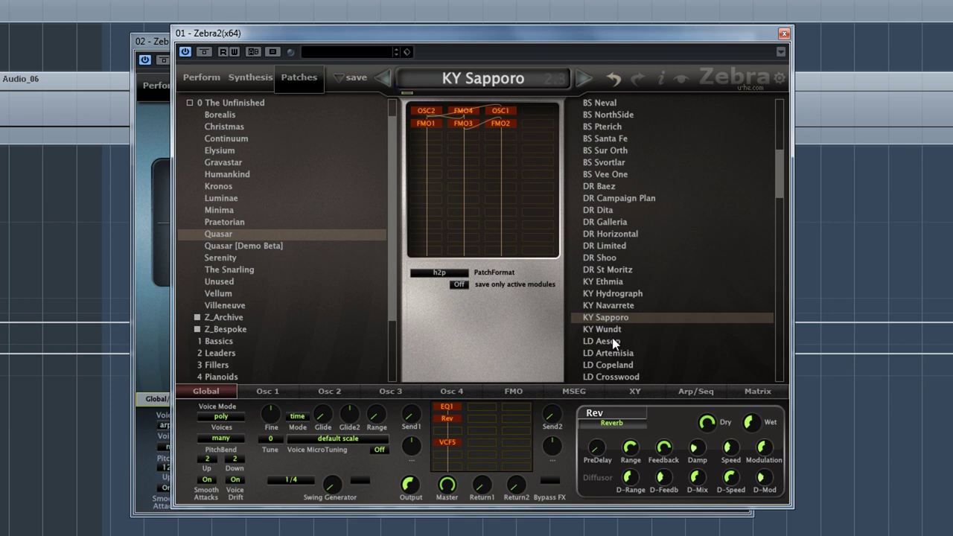
left_click(620, 352)
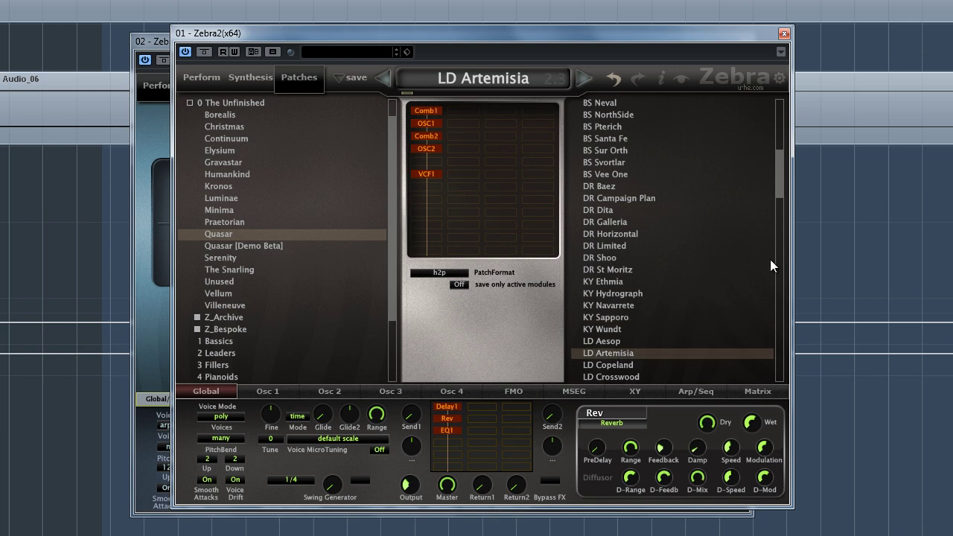
scroll(782, 179, "down", 5)
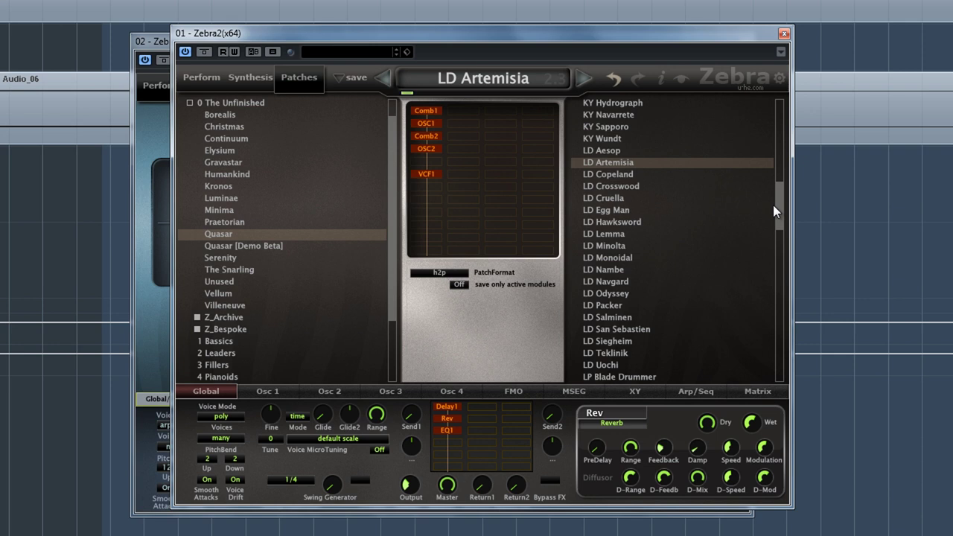
left_click(625, 187)
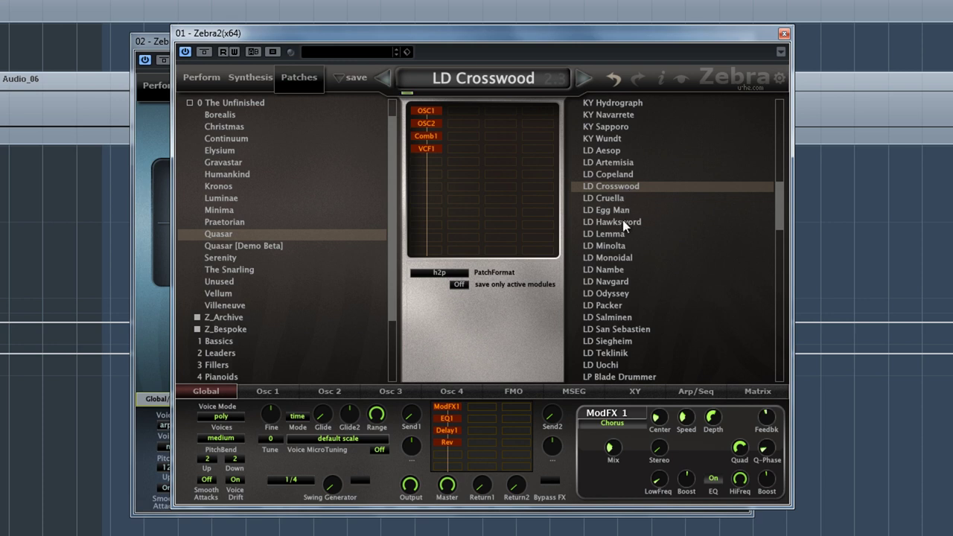
left_click(622, 221)
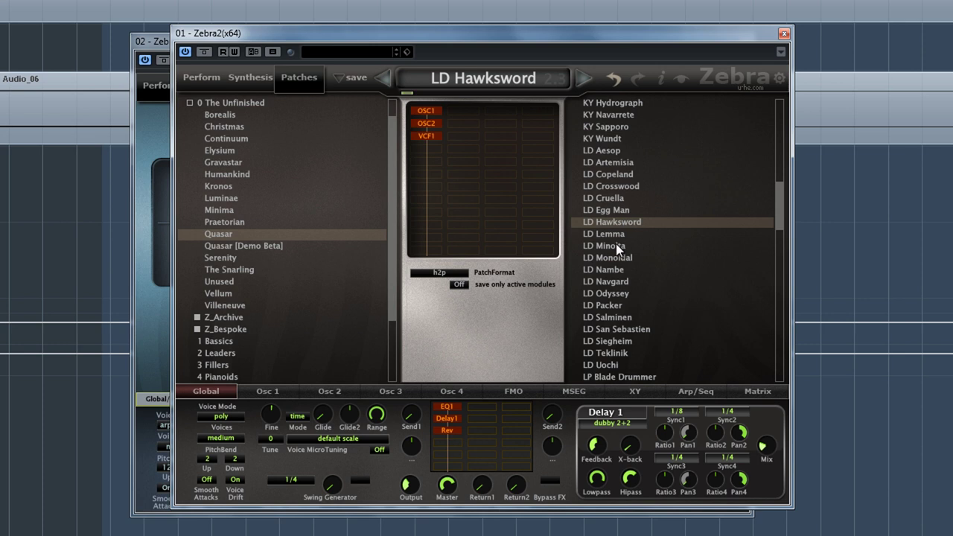
Audition LD Minolta, LD Navgard, LD Packer and LD Siegheim, ending on LD Uochi
left_click(616, 245)
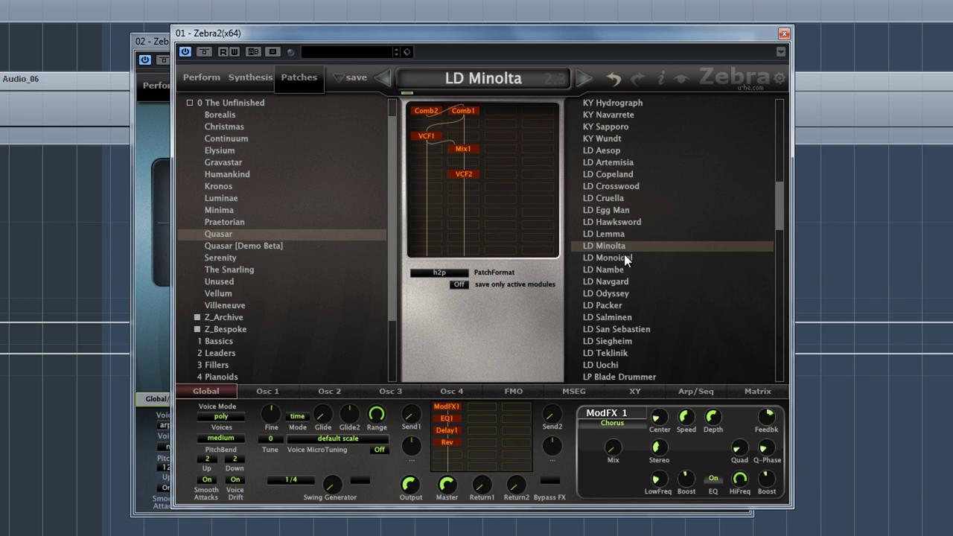
left_click(618, 281)
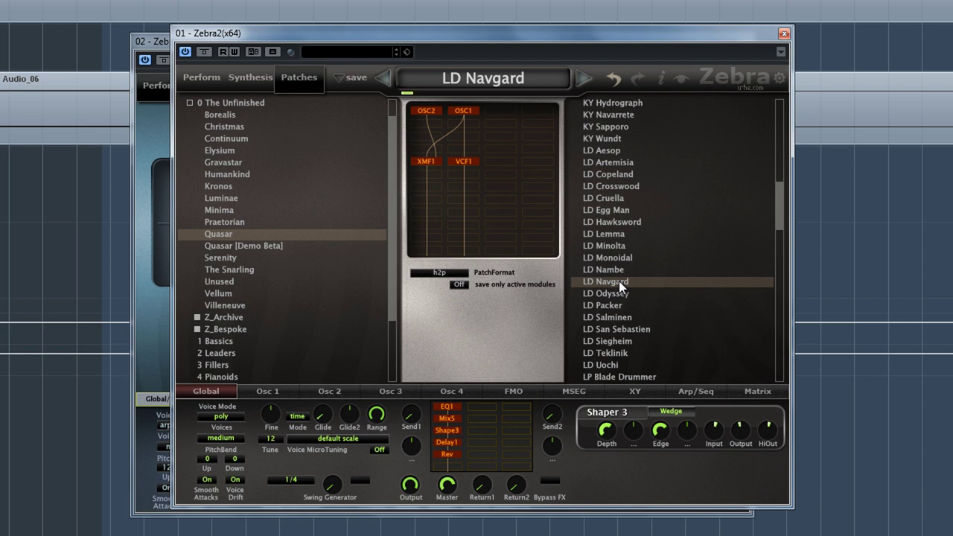
left_click(611, 306)
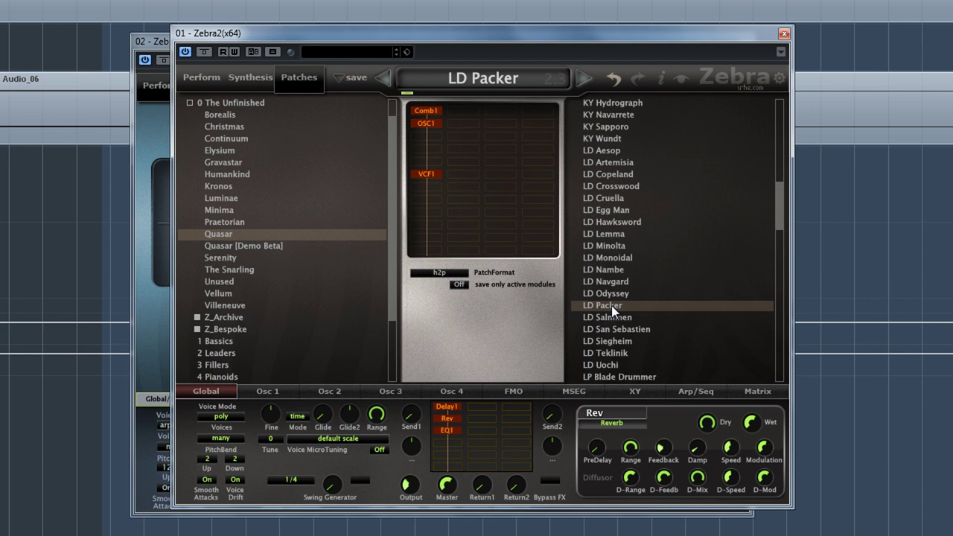
left_click(614, 341)
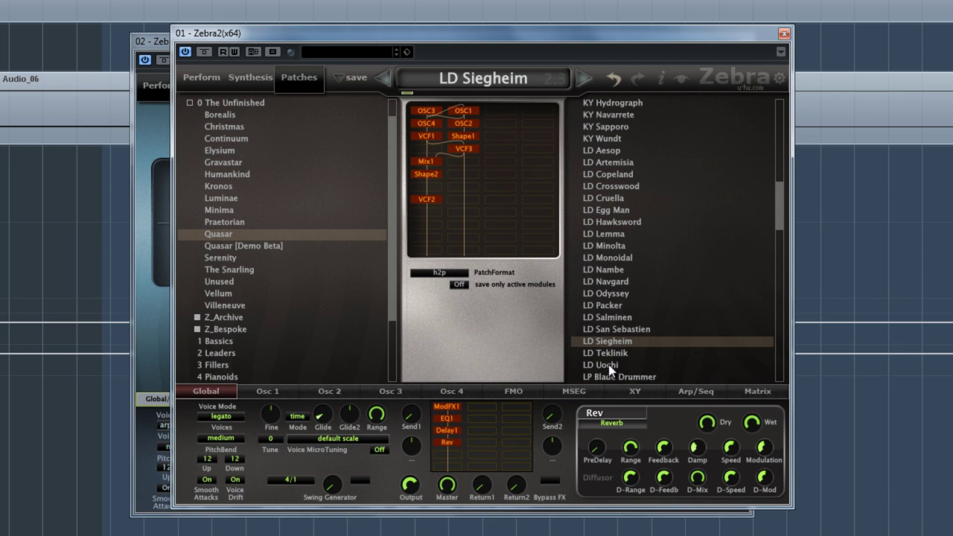
left_click(608, 365)
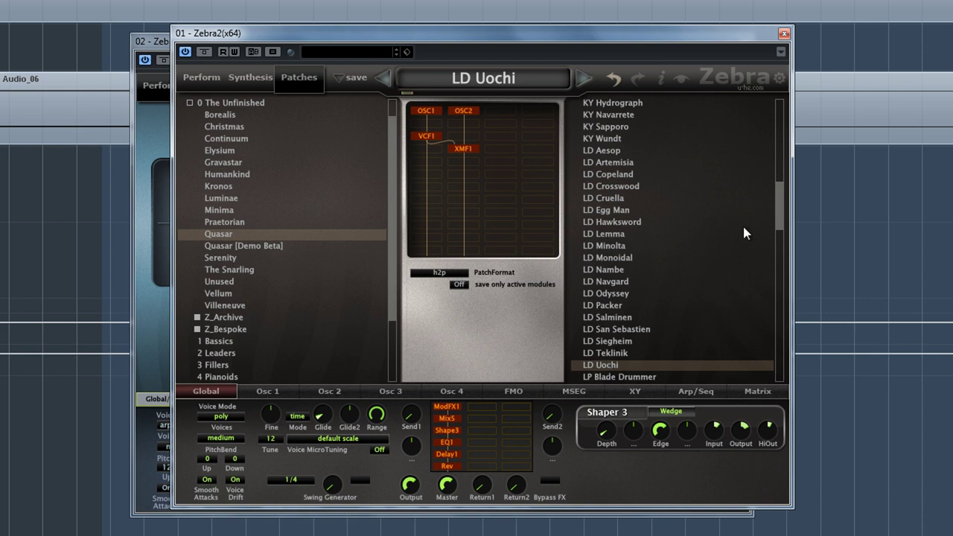
Audition LP Blade Drummer, LP Dunham and LP Manazuru, ending on LP St Moritz
left_click_drag(779, 197, 776, 224)
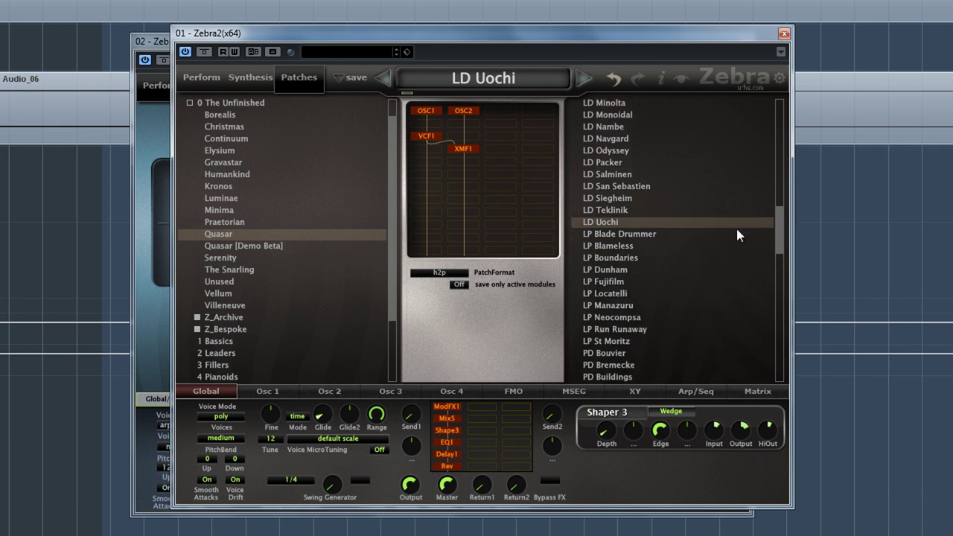
left_click(648, 236)
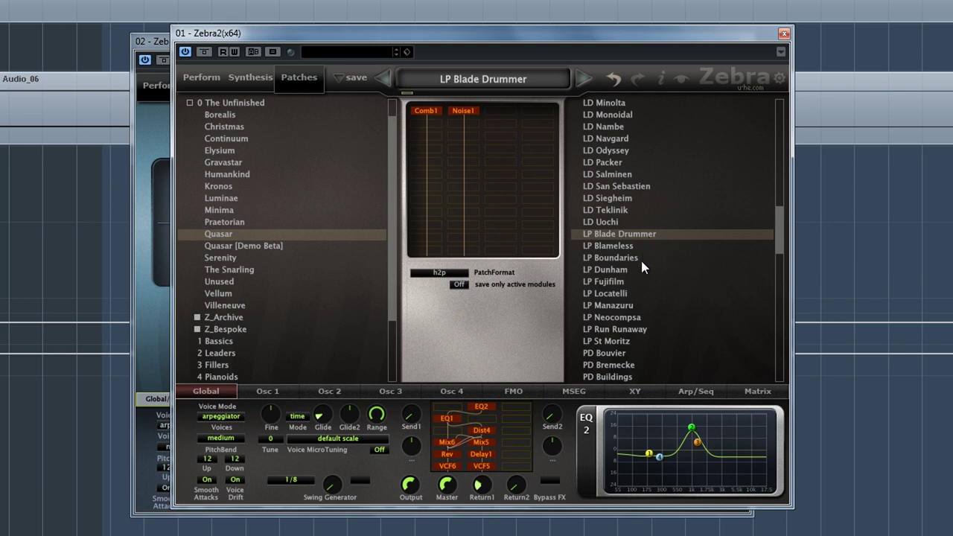
left_click(642, 271)
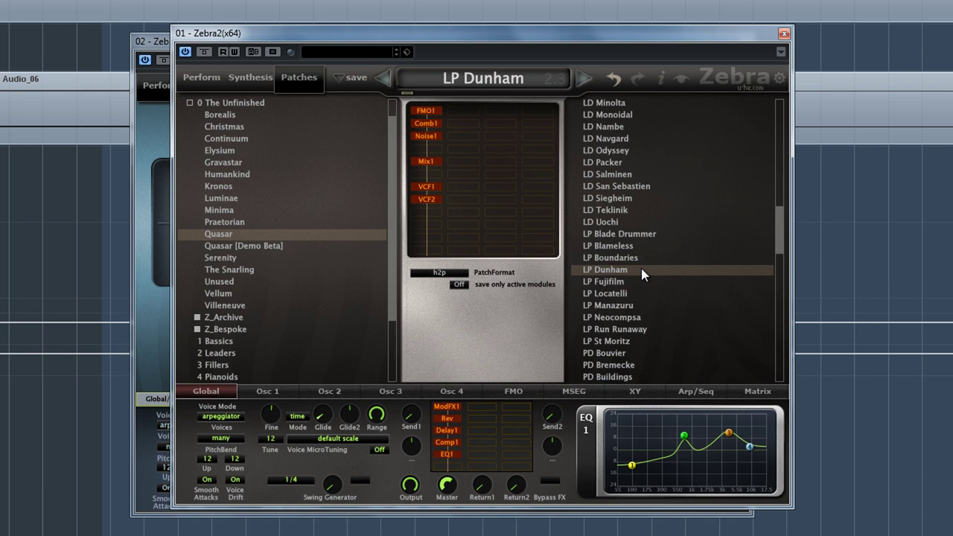
left_click(636, 306)
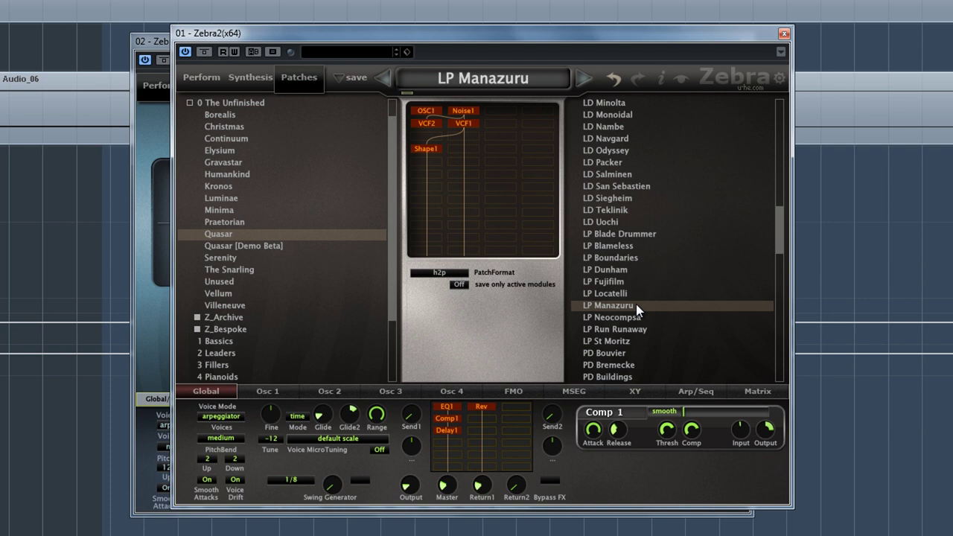
left_click(627, 340)
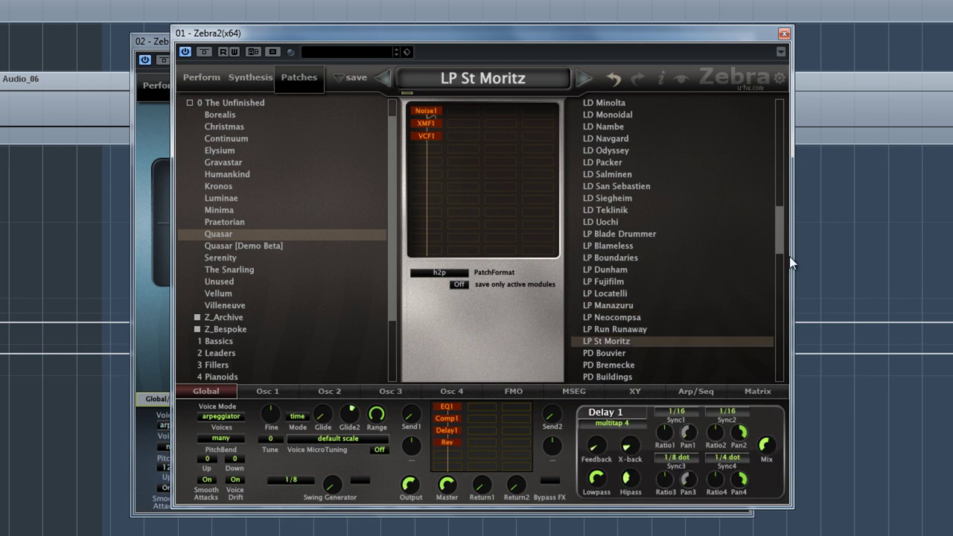
Scroll to the PD patches, audition PD Bouvier, then load PD Castles in the Sky
left_click_drag(782, 222, 775, 247)
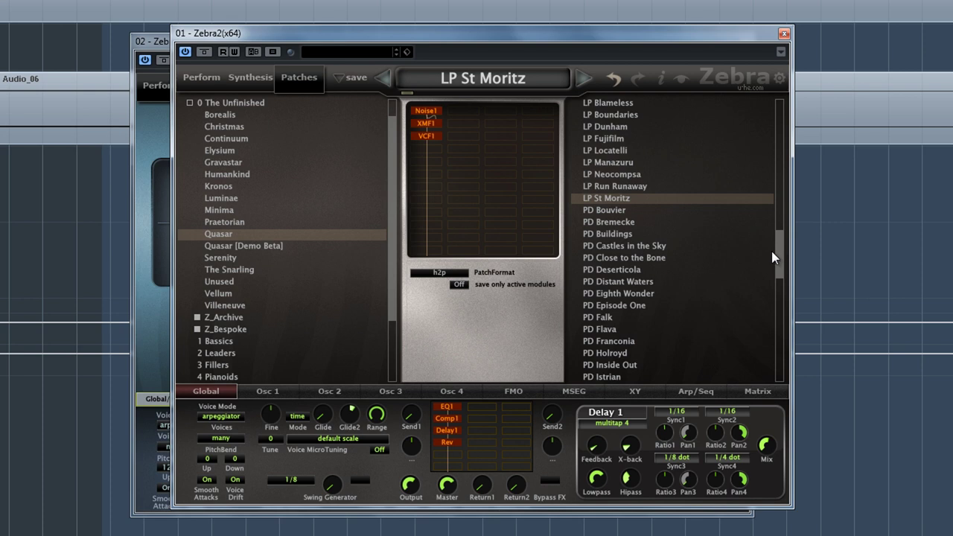
scroll(778, 246, "down", 2)
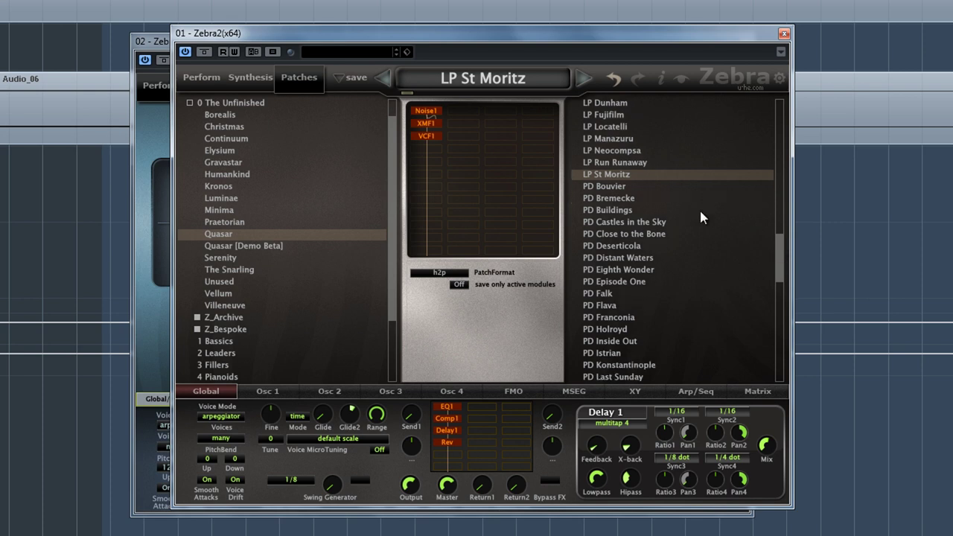
left_click(616, 186)
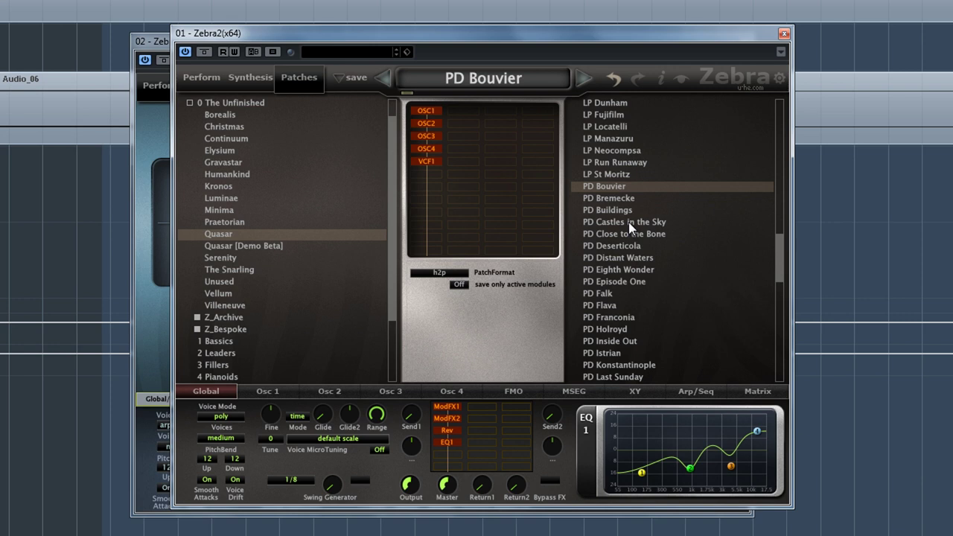
left_click(629, 222)
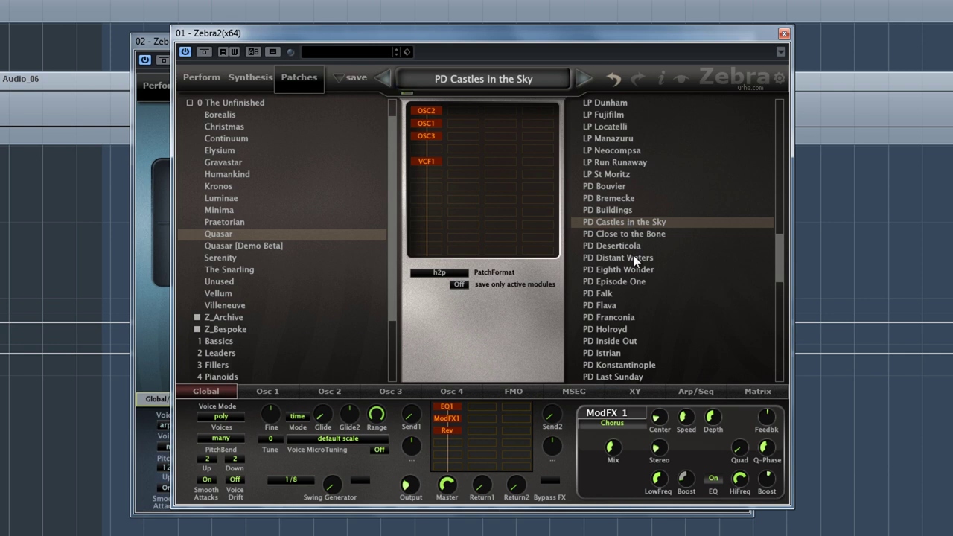
Audition PD Distant Waters and PD Falk, then load PD Holroyd
left_click(632, 257)
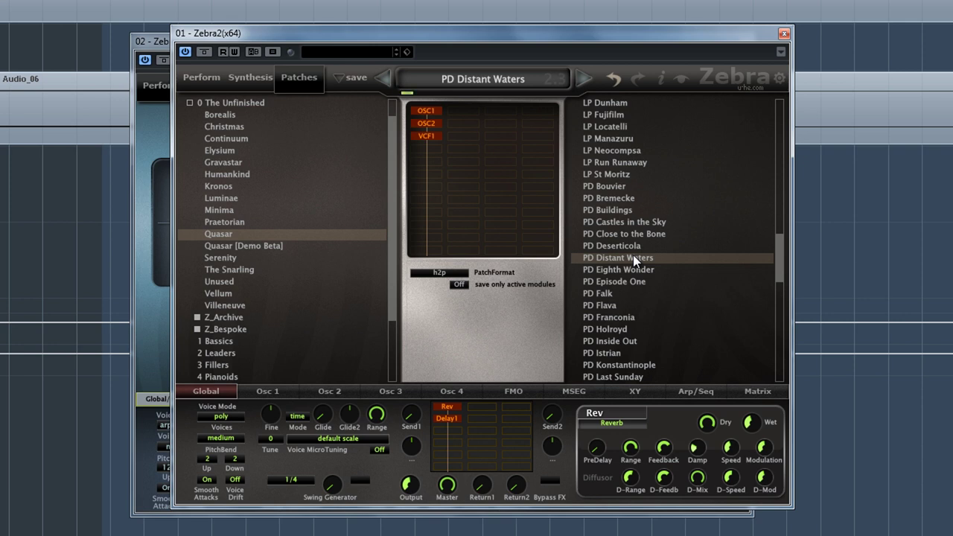
left_click(607, 296)
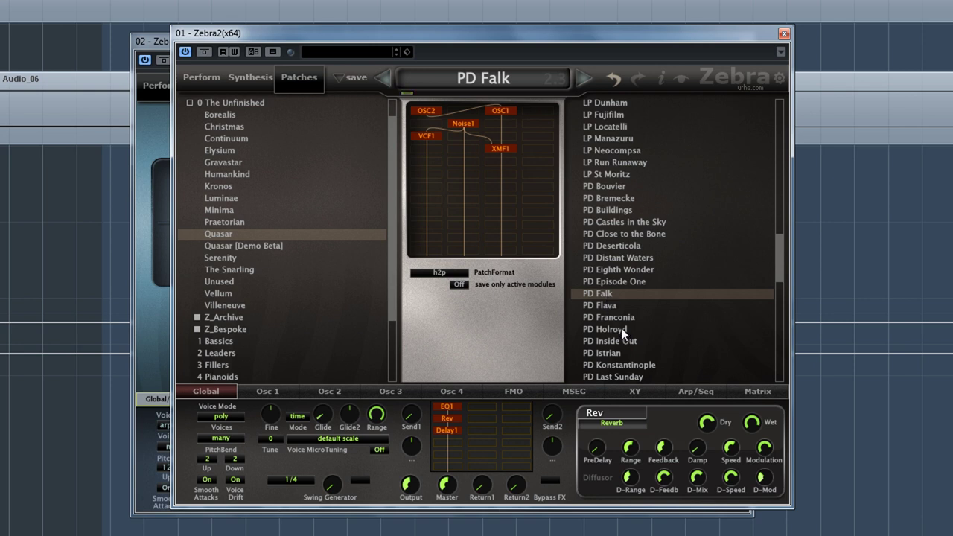
left_click(621, 329)
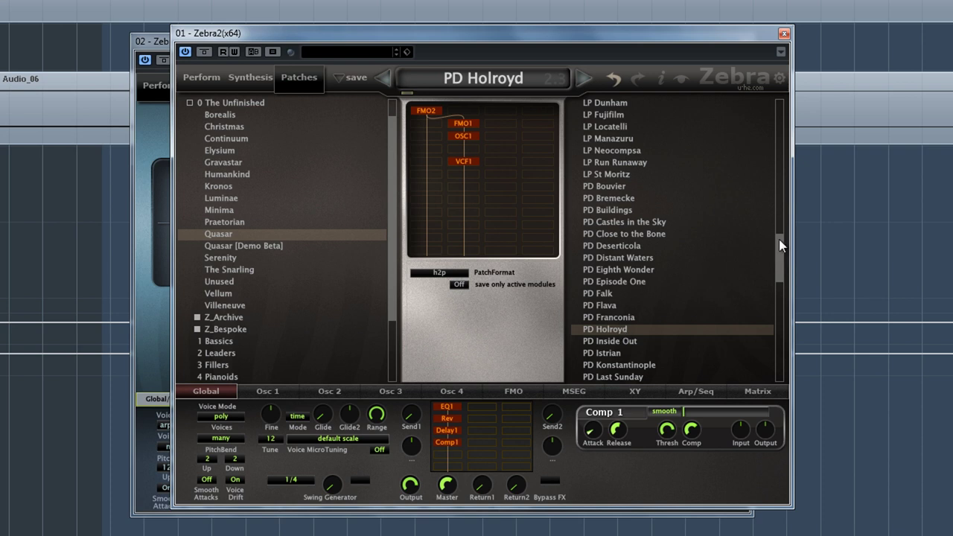
Audition PD Konstantinople, then load PD Leverkusen
left_click_drag(779, 239, 777, 263)
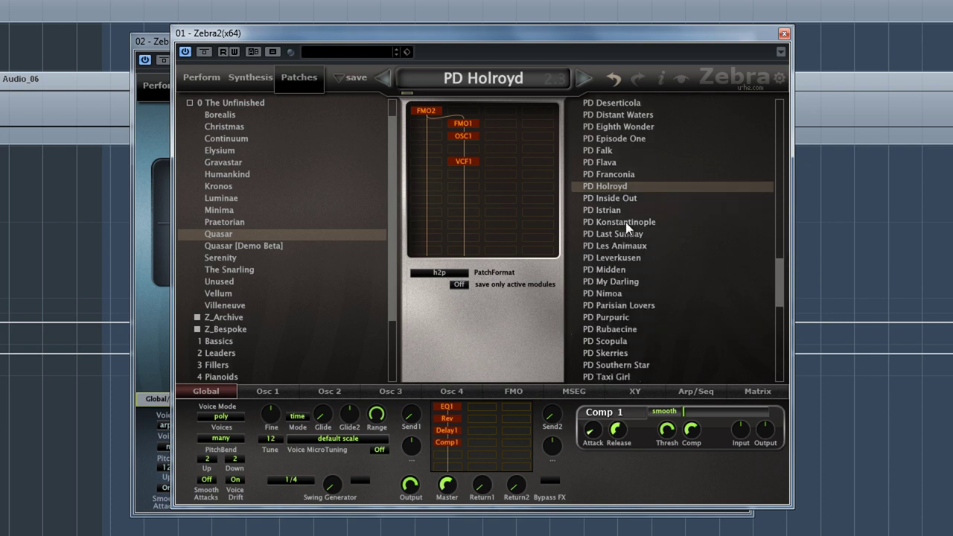
left_click(625, 221)
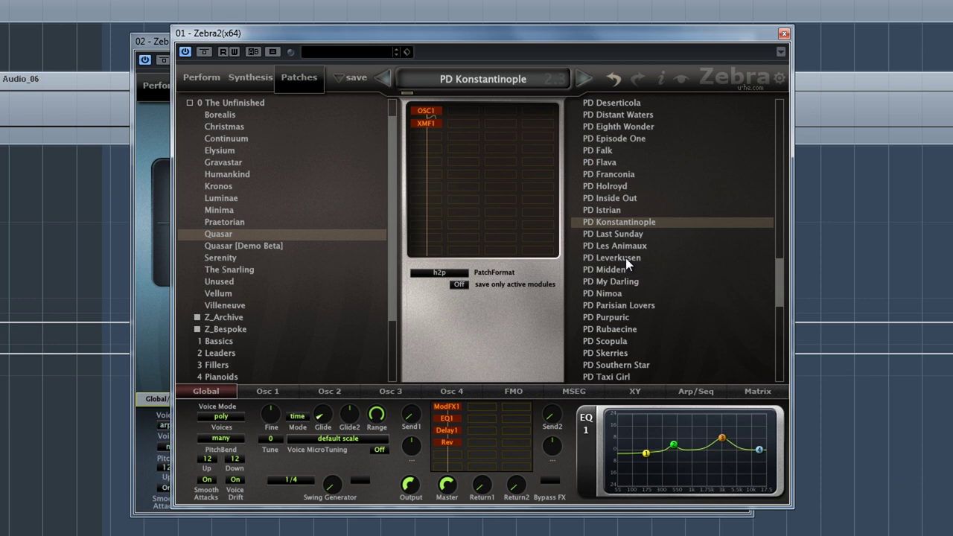
left_click(626, 258)
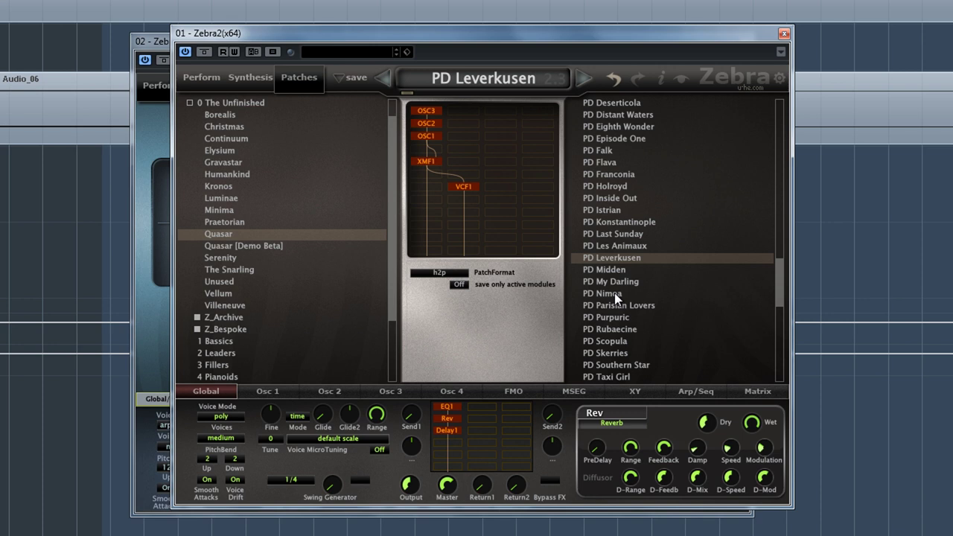
Audition PD Nimoa, then load PD Rubaecine
left_click(614, 292)
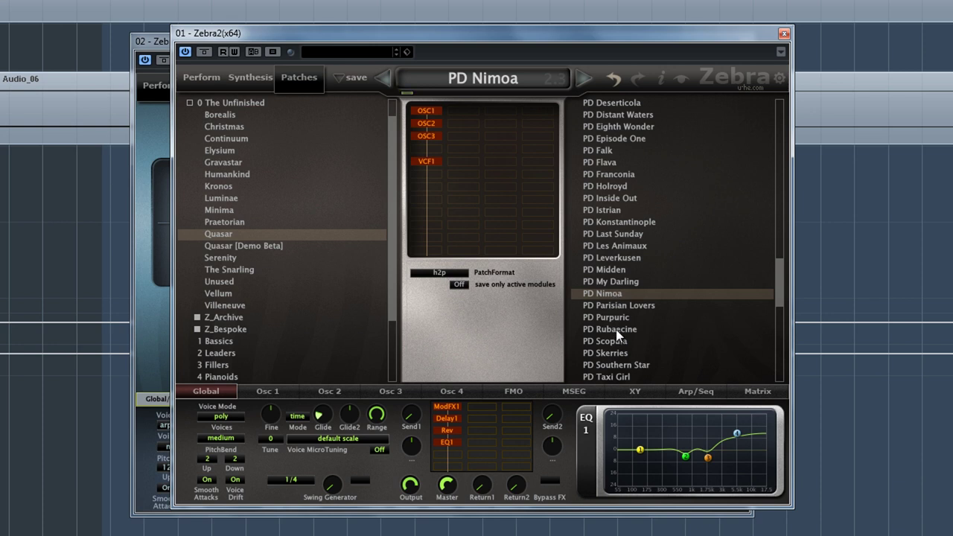
left_click(615, 329)
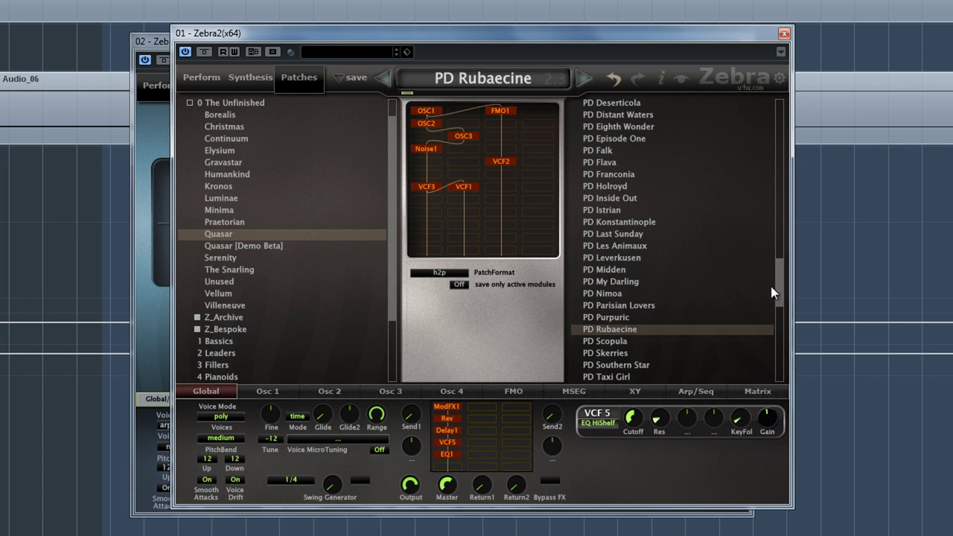
Scroll the patch list and audition PD Southern Star, then PD The Senate Gates
left_click_drag(776, 268, 775, 291)
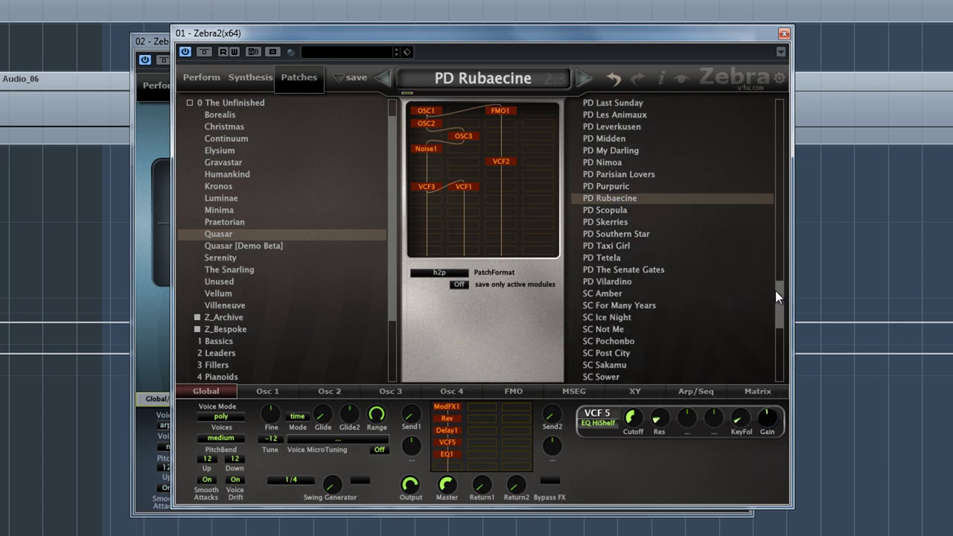
left_click(642, 234)
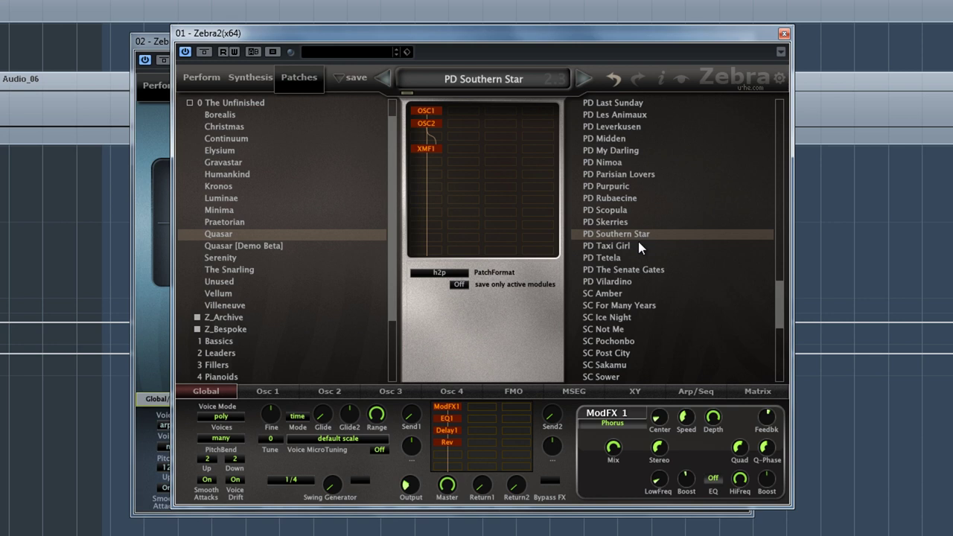
left_click(628, 269)
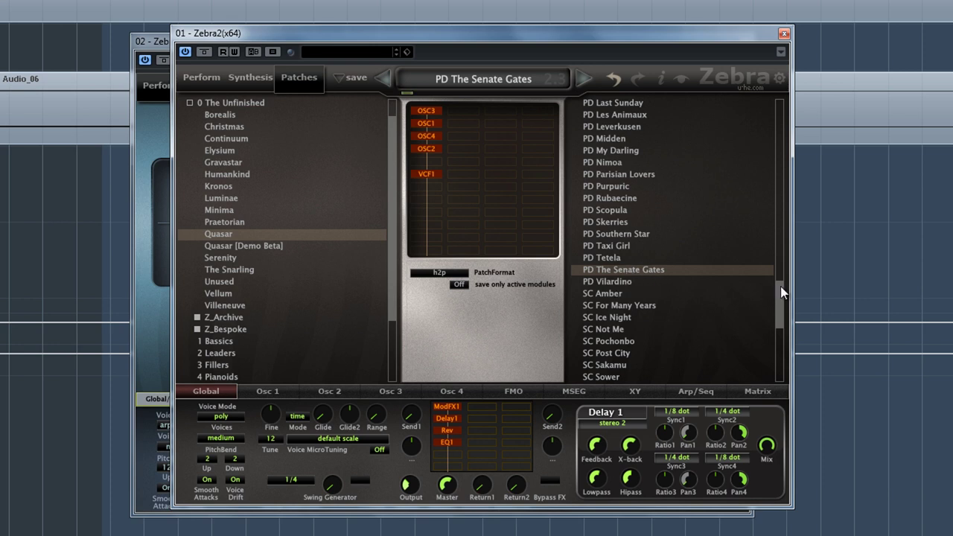
Scroll down and audition SC Amber, SC Not Me and SC Sakamu
left_click_drag(780, 286, 779, 303)
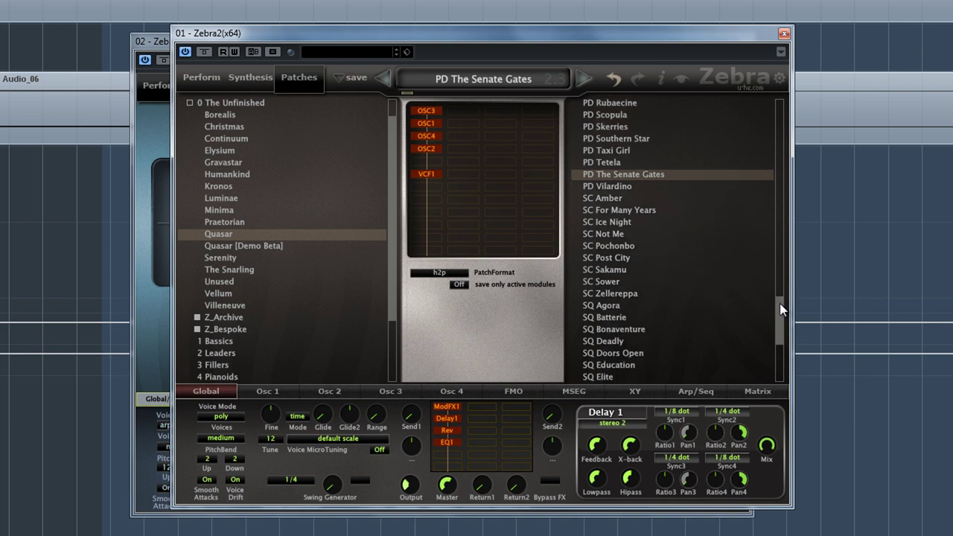
left_click(608, 200)
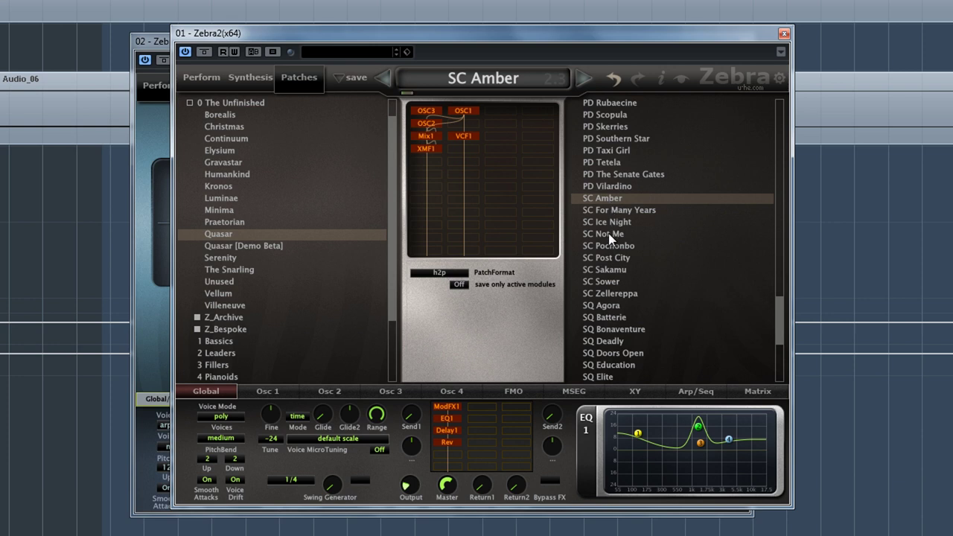
left_click(608, 233)
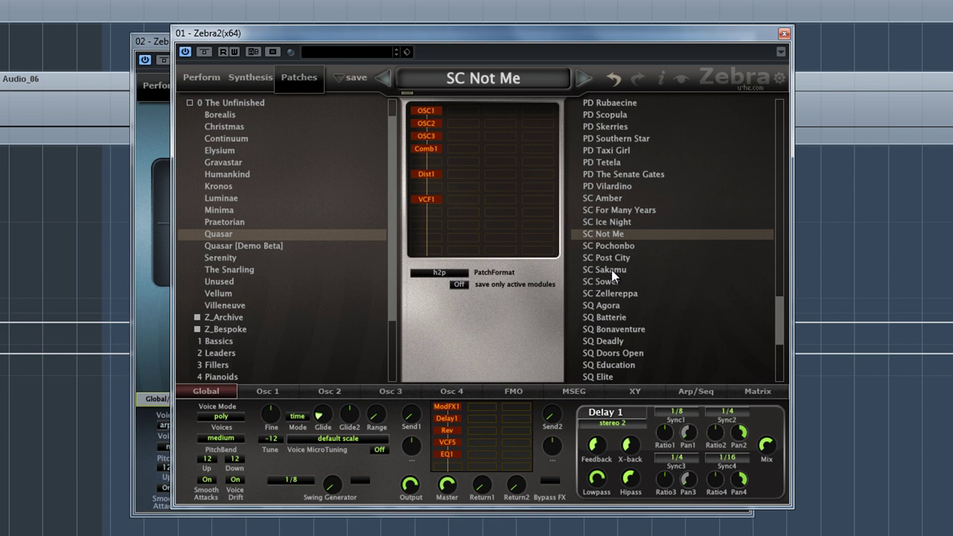
left_click(611, 269)
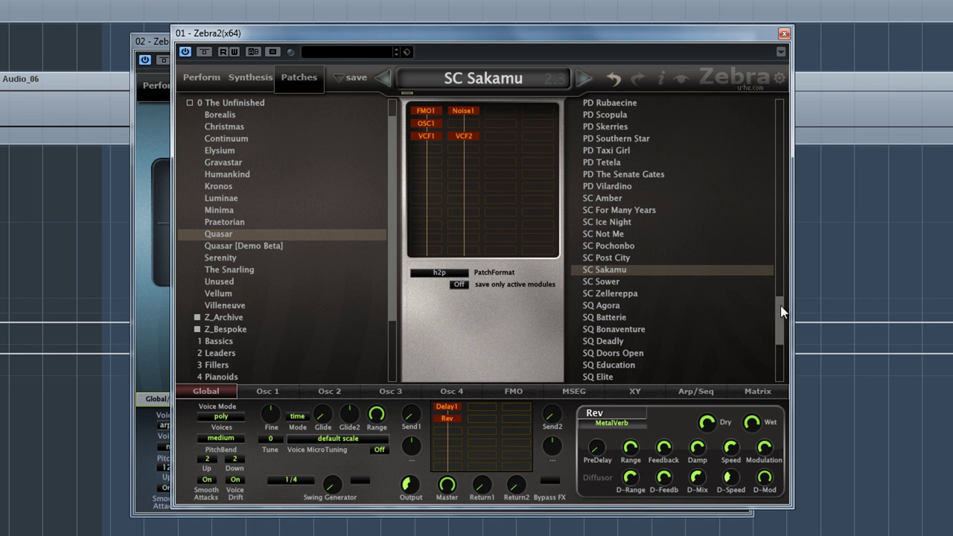
Audition SQ Agora, SQ Deadly, SQ Elite and SQ Goode, scrolling the list further down
left_click_drag(780, 305, 779, 319)
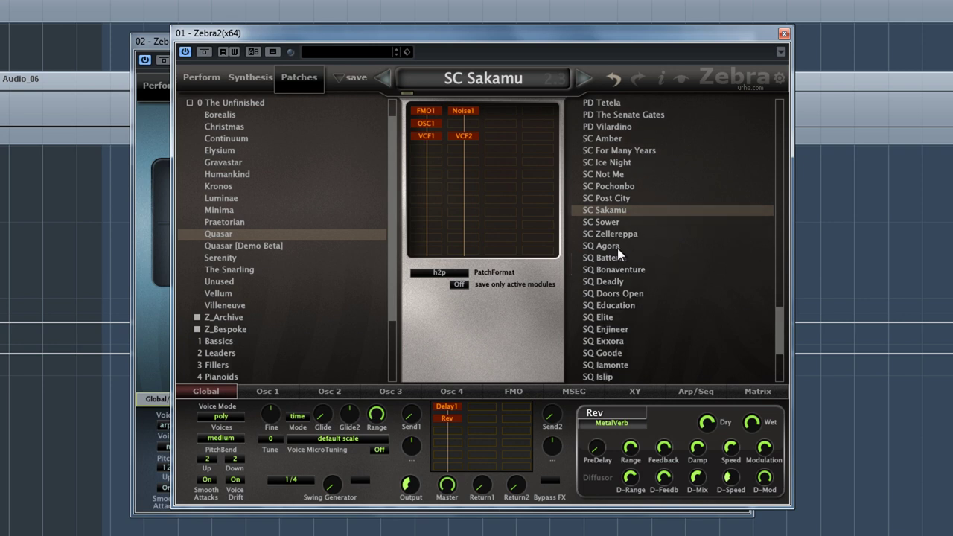
left_click(617, 248)
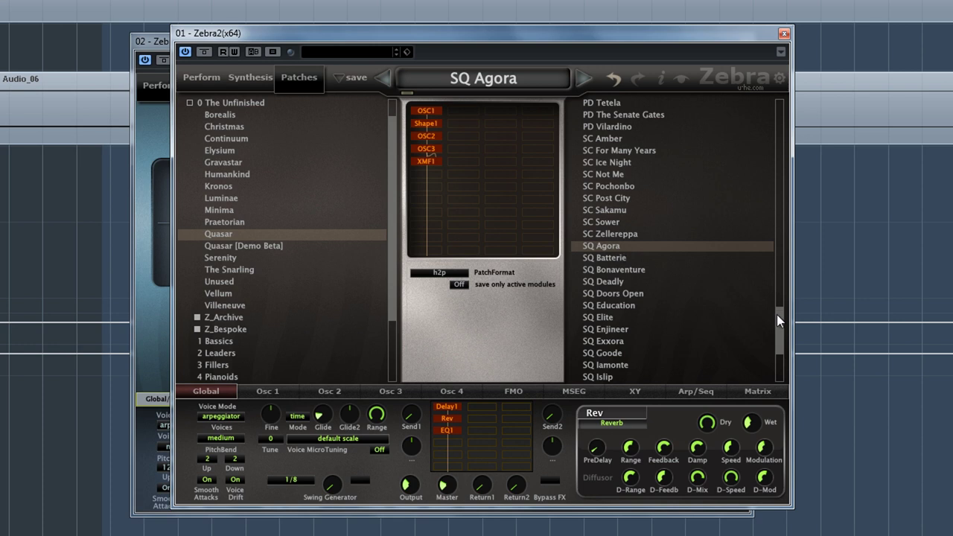
left_click_drag(776, 314, 776, 317)
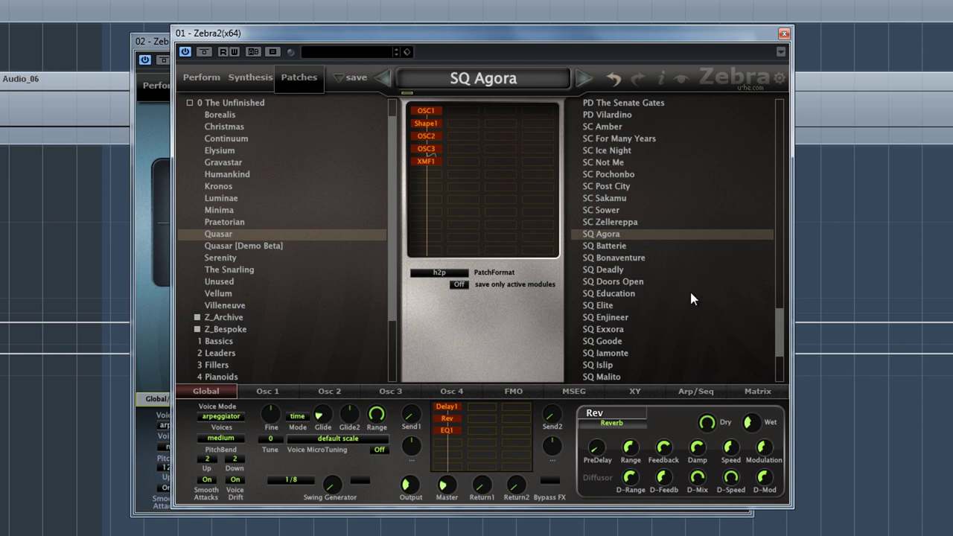
left_click(615, 270)
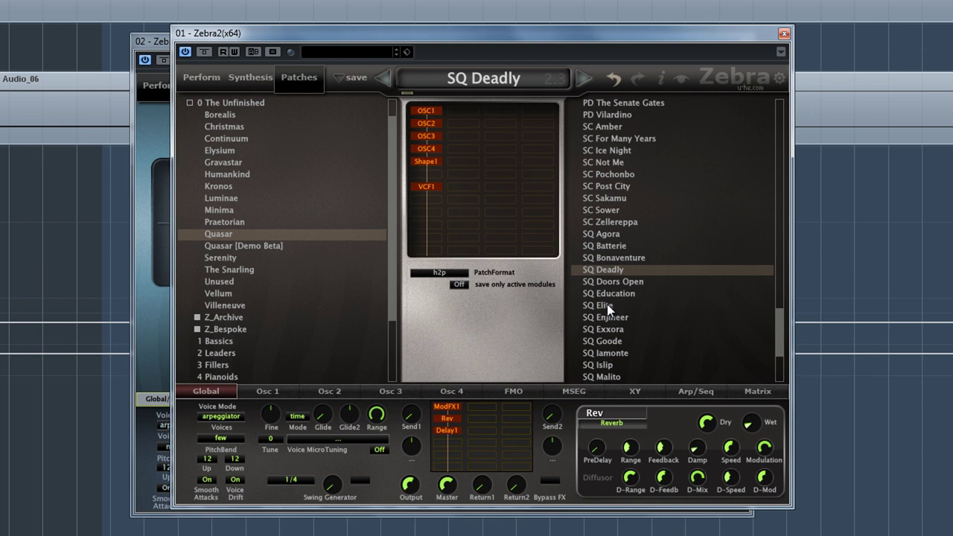
left_click(607, 304)
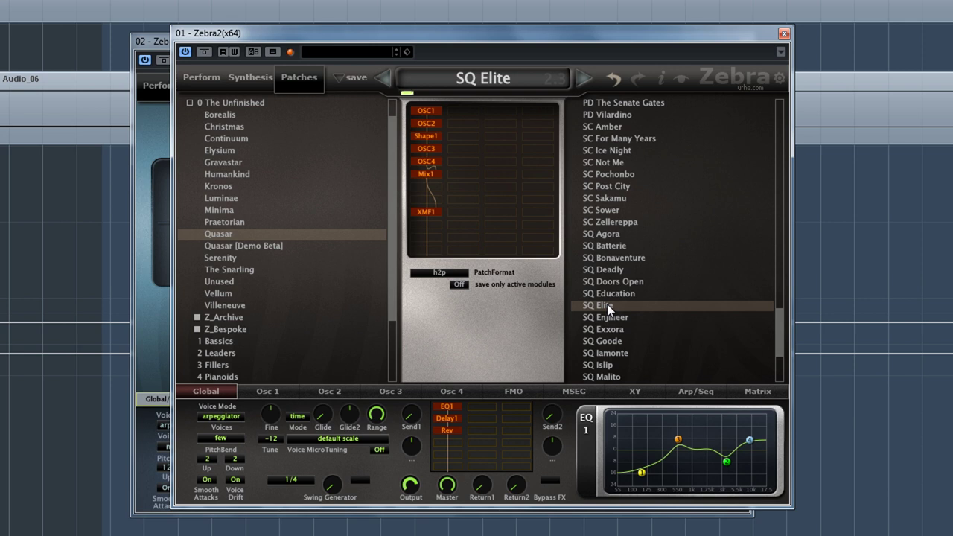
left_click(616, 342)
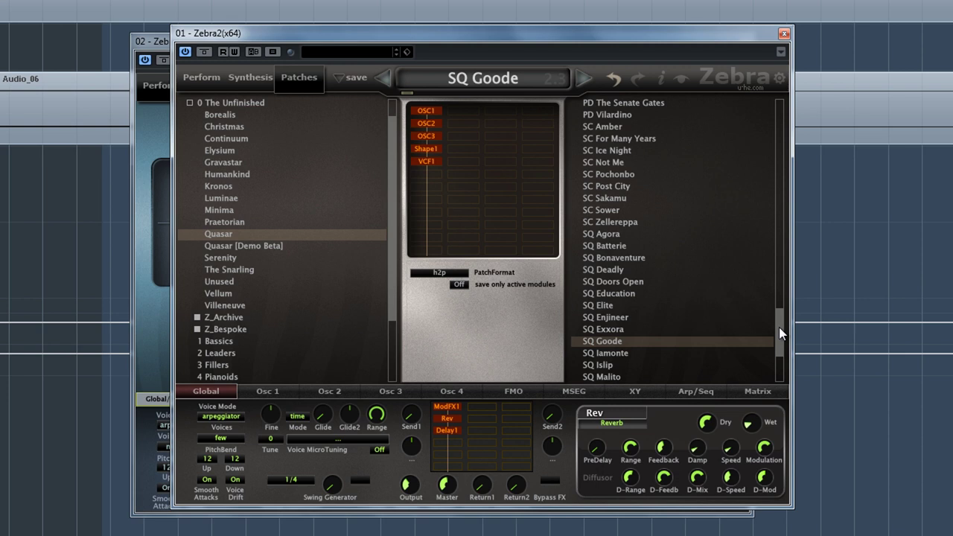
left_click_drag(779, 328, 771, 353)
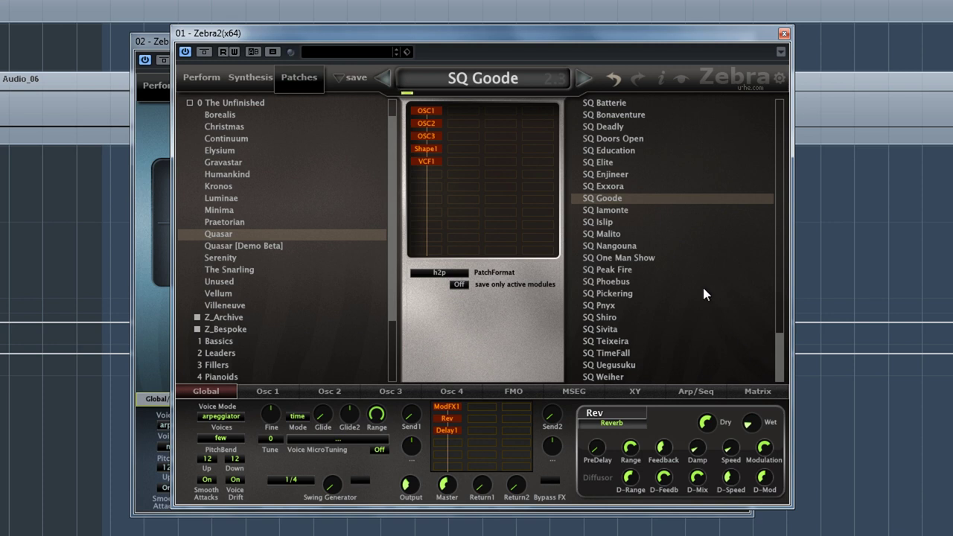
Audition SQ Malito and SQ Peak Fire, checking Peak Fire's Arp/Seq steps before returning to Global
left_click(619, 234)
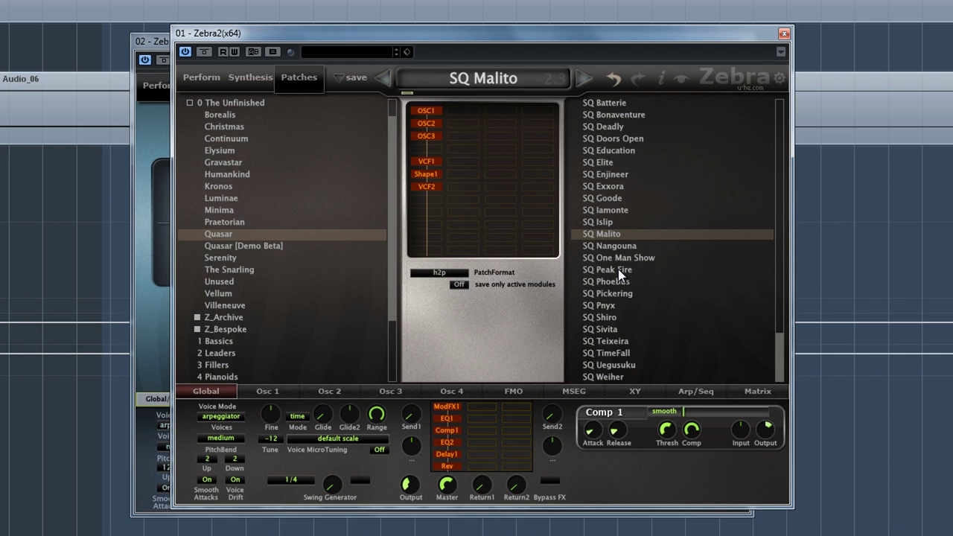
left_click(617, 269)
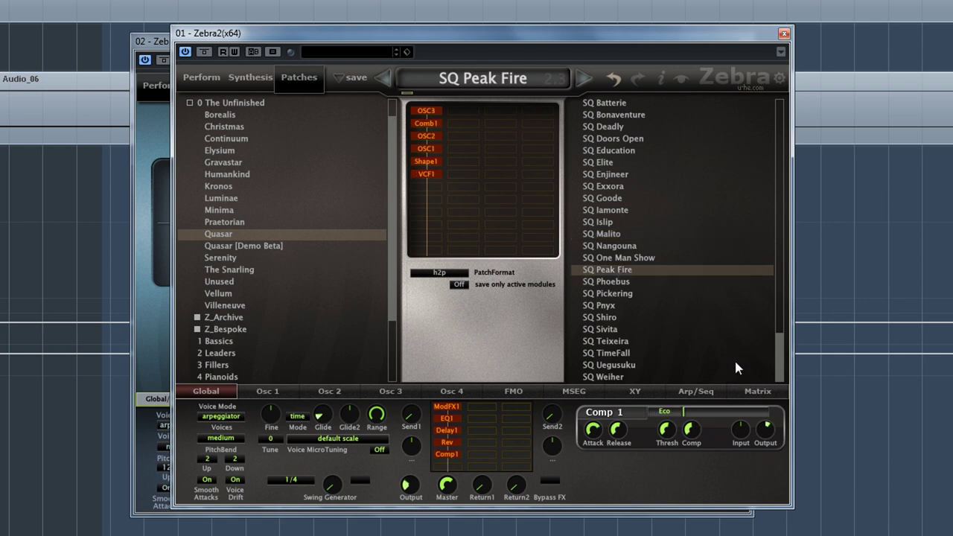
left_click(697, 392)
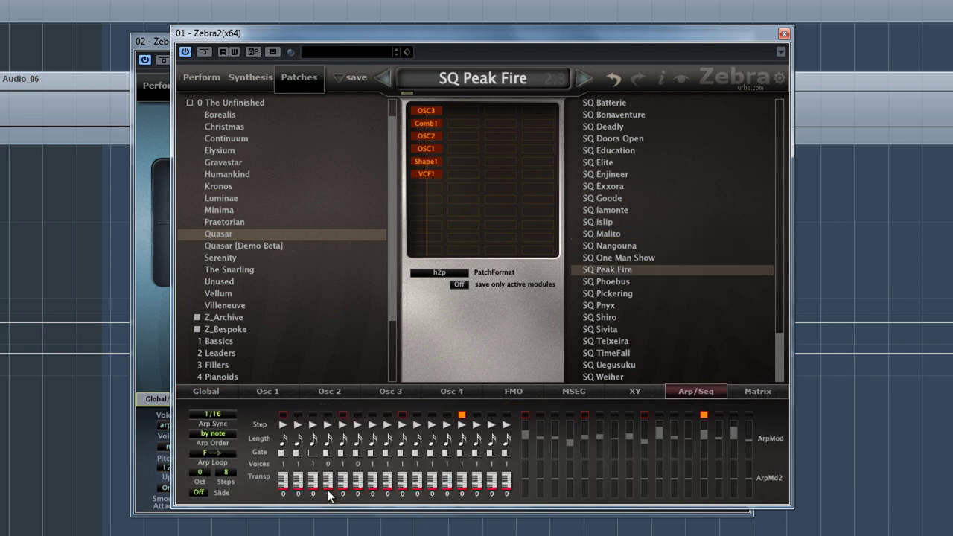
left_click(212, 392)
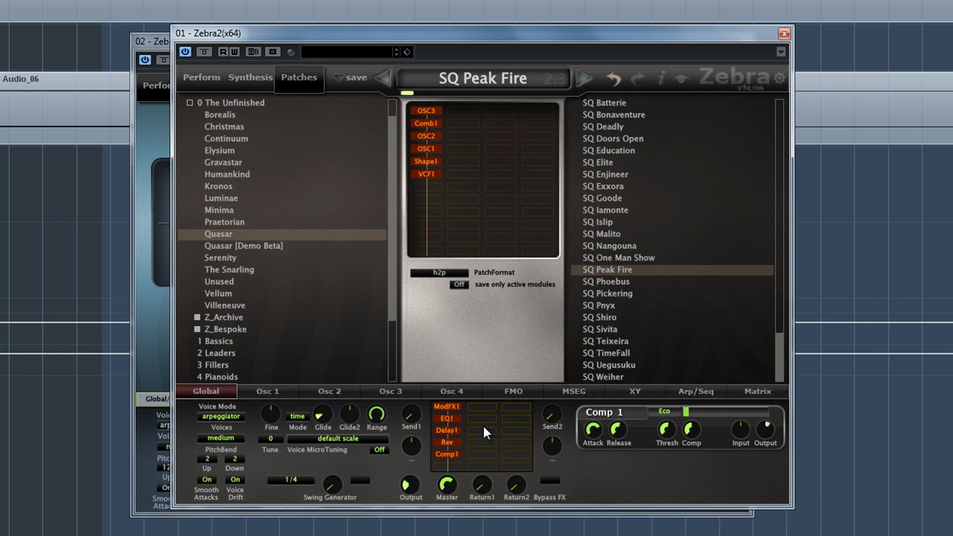
Audition SQ Pnyx and SQ Teixeira, then scroll the patch list back to the top
left_click(603, 306)
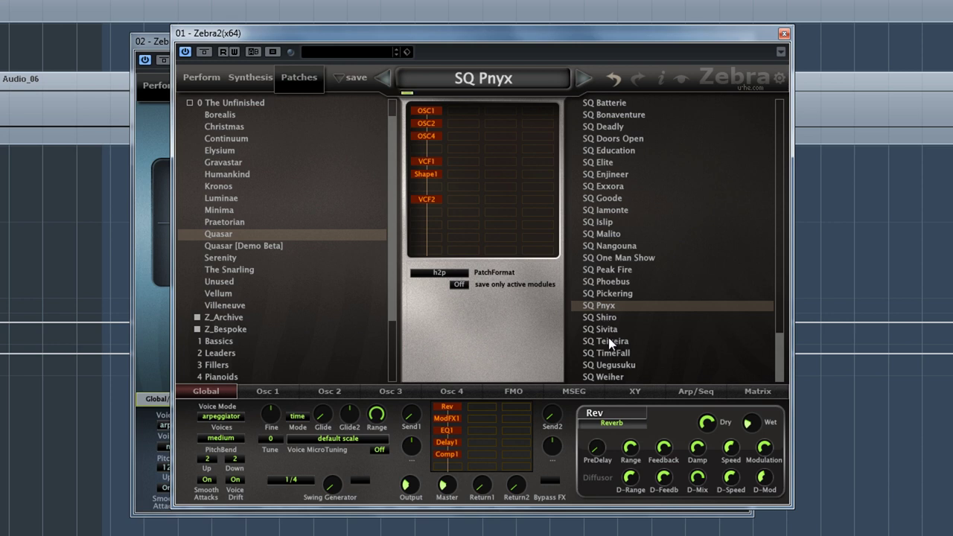
left_click(607, 341)
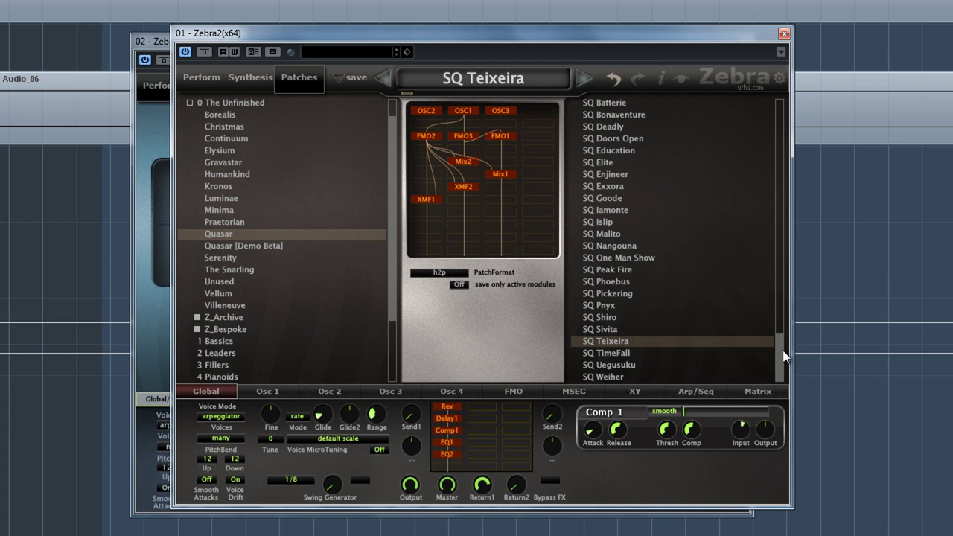
left_click_drag(782, 350, 777, 96)
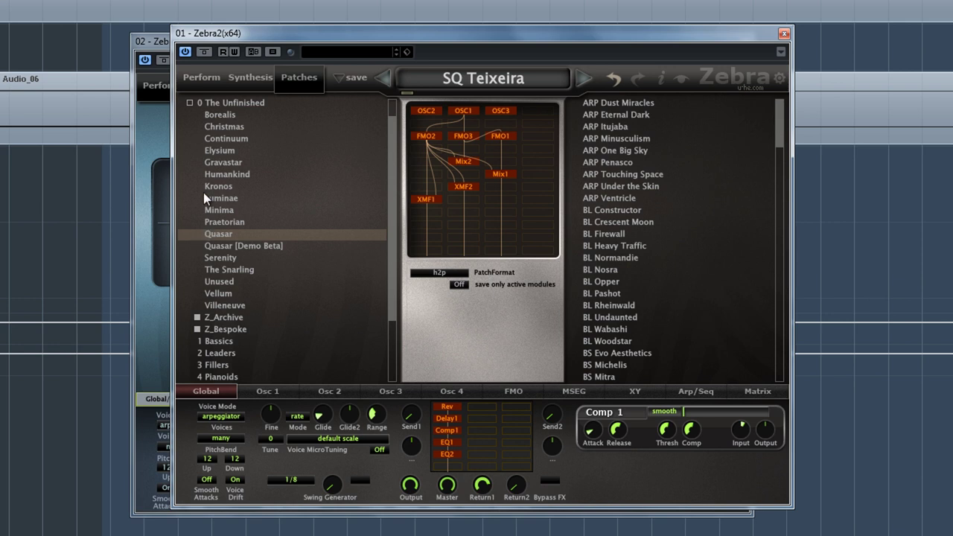
Bring the 02 - ZebraHZ window forward with its Patches browser and load ARP Itujaba HZ
left_click(159, 43)
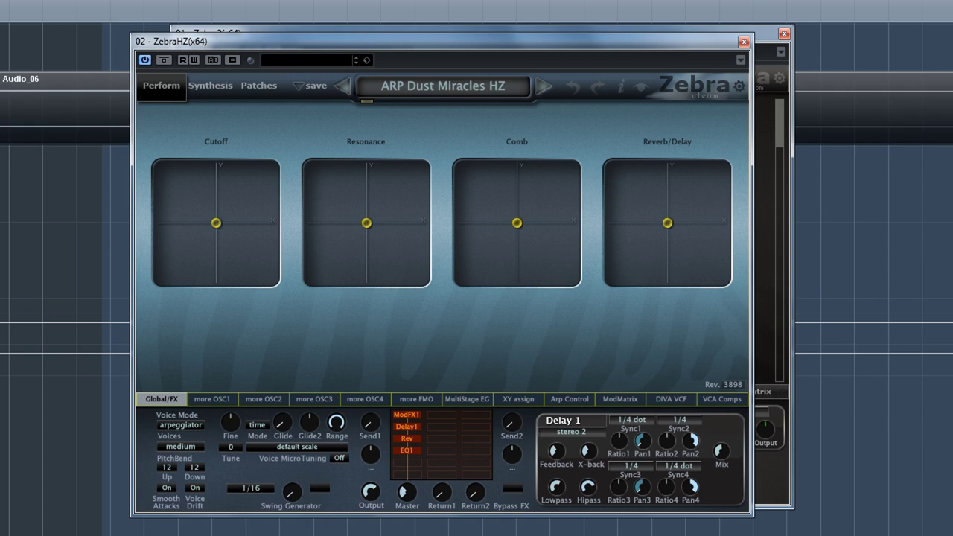
left_click(256, 86)
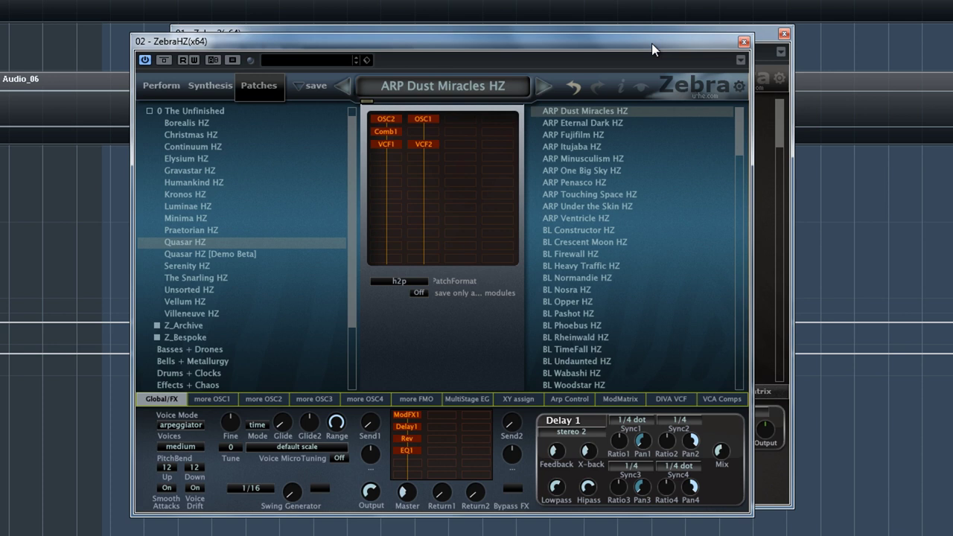
left_click(761, 33)
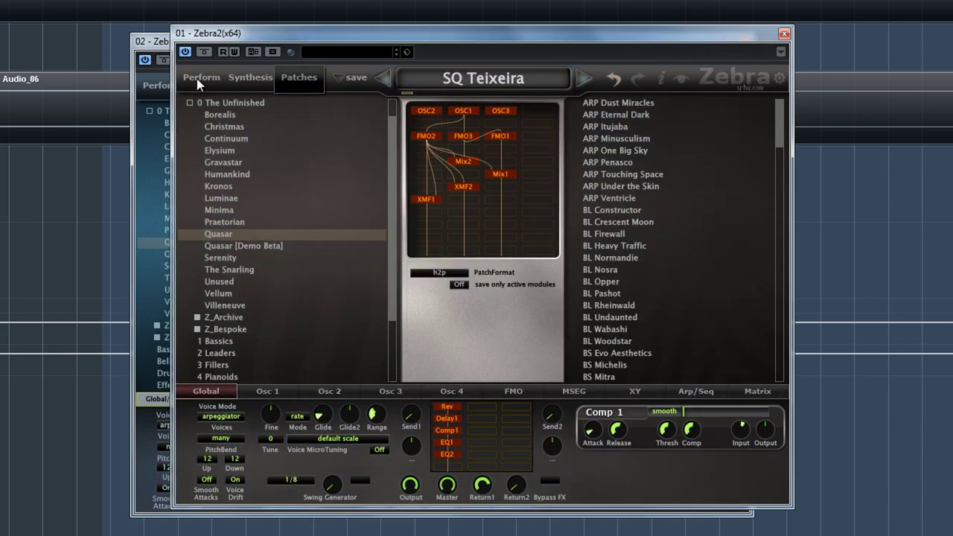
left_click(167, 48)
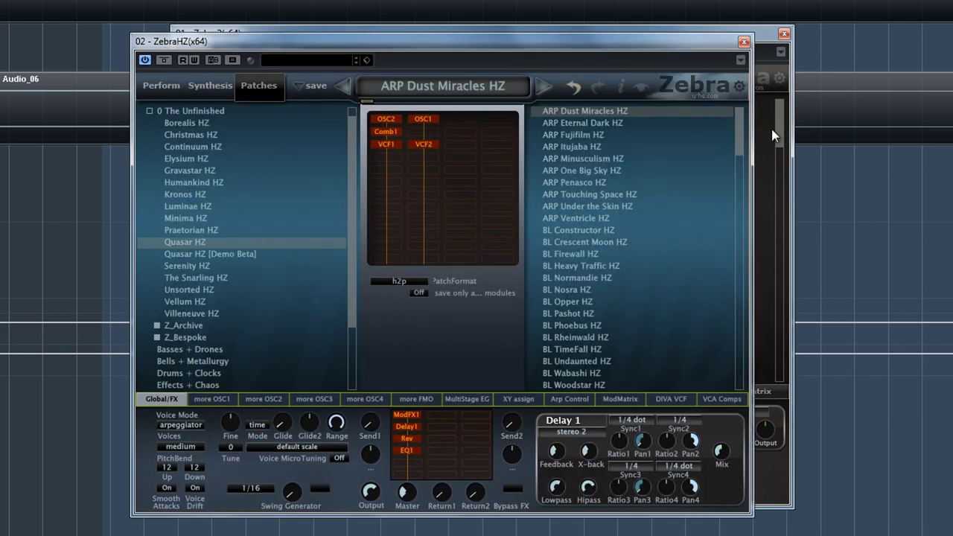
left_click(592, 148)
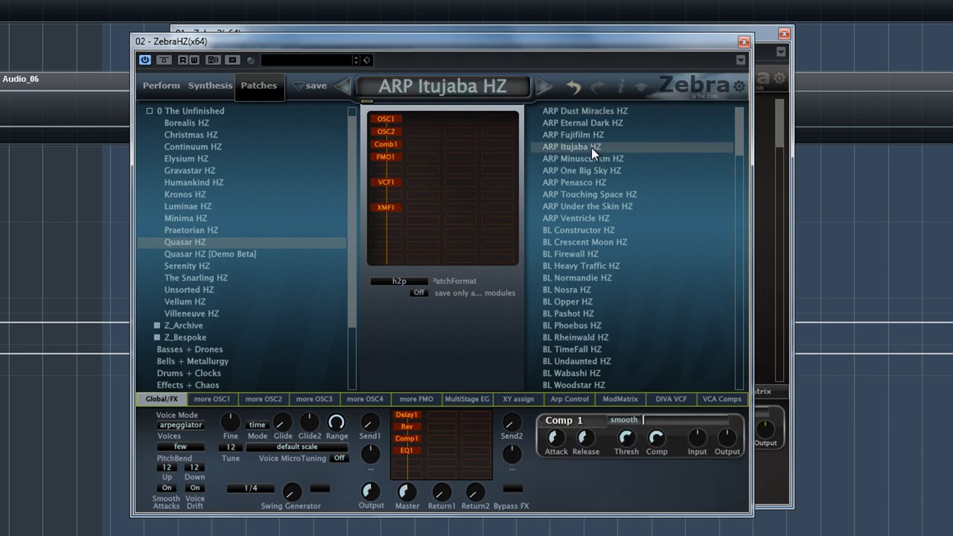
left_click(783, 131)
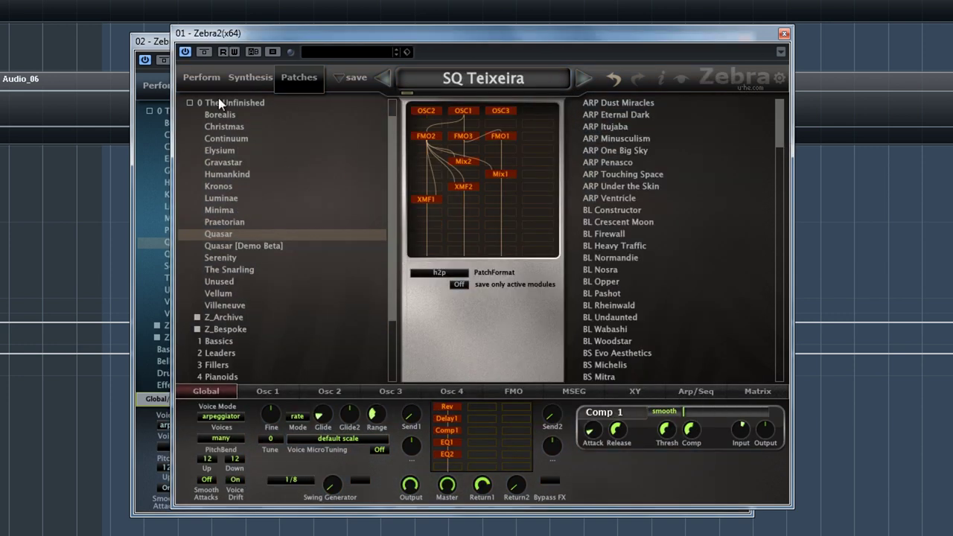
left_click(160, 46)
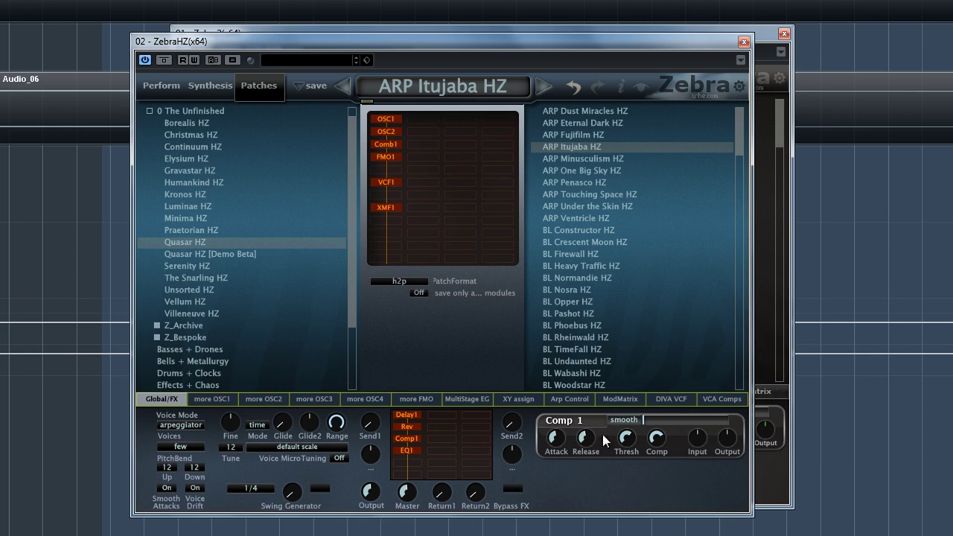
left_click(670, 399)
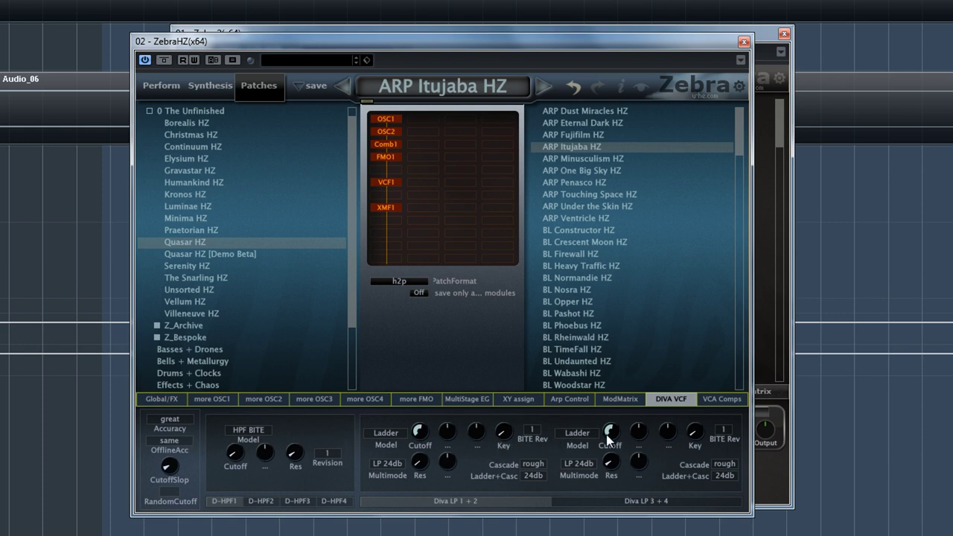
left_click(731, 402)
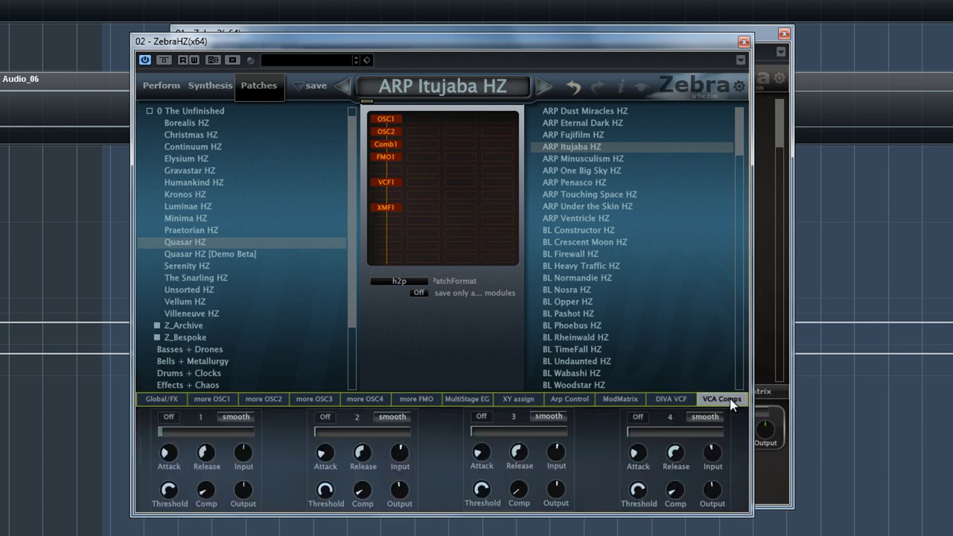
left_click(172, 399)
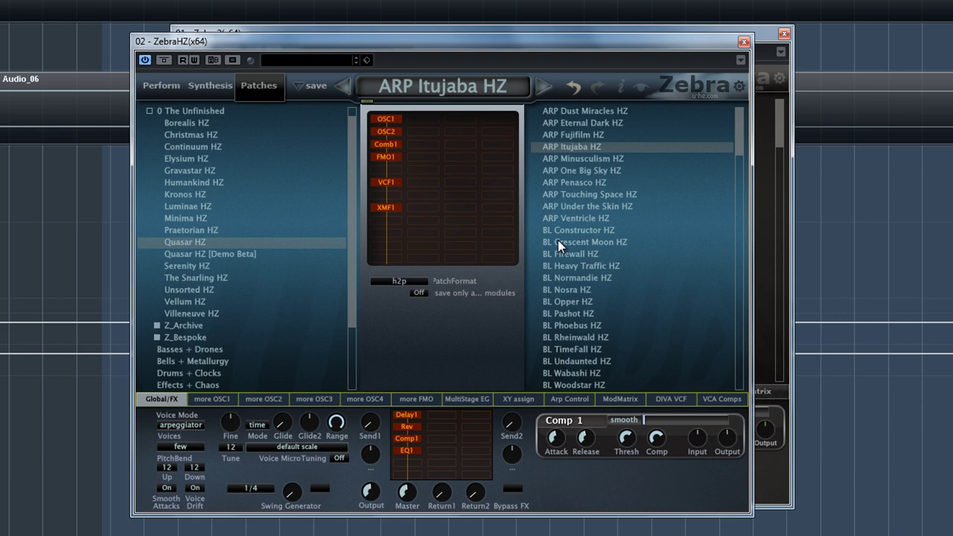
Audition ARP Penasco HZ, then ARP Ventricle HZ
left_click(584, 183)
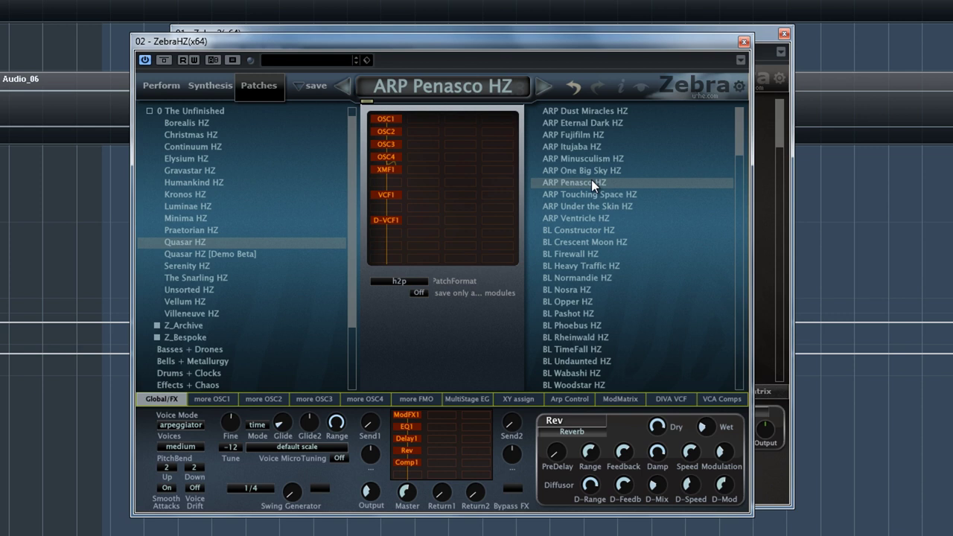
left_click(586, 218)
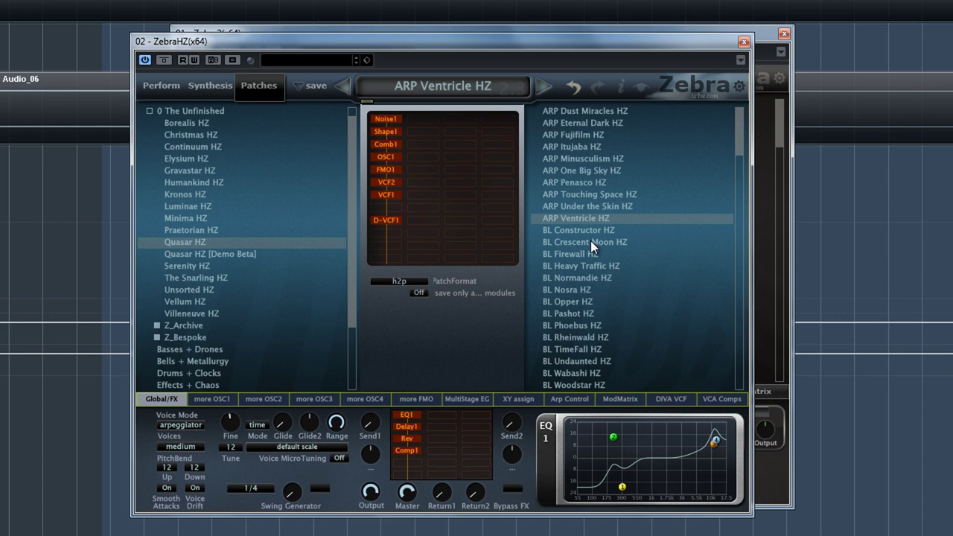
Audition BL Crescent Moon, Normandie, Pashot, TimeFall and Woodstar HZ, then load BS Michelis HZ
left_click(590, 240)
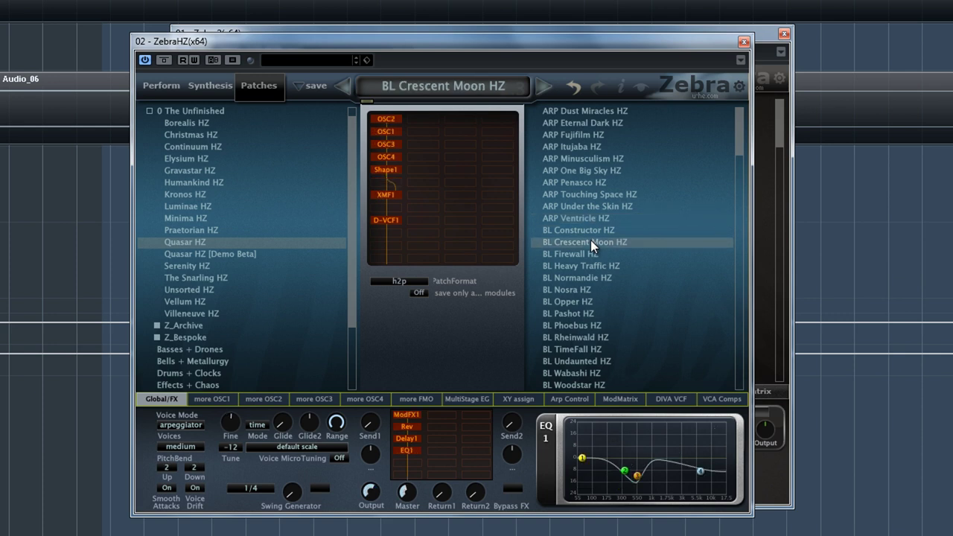
left_click(590, 277)
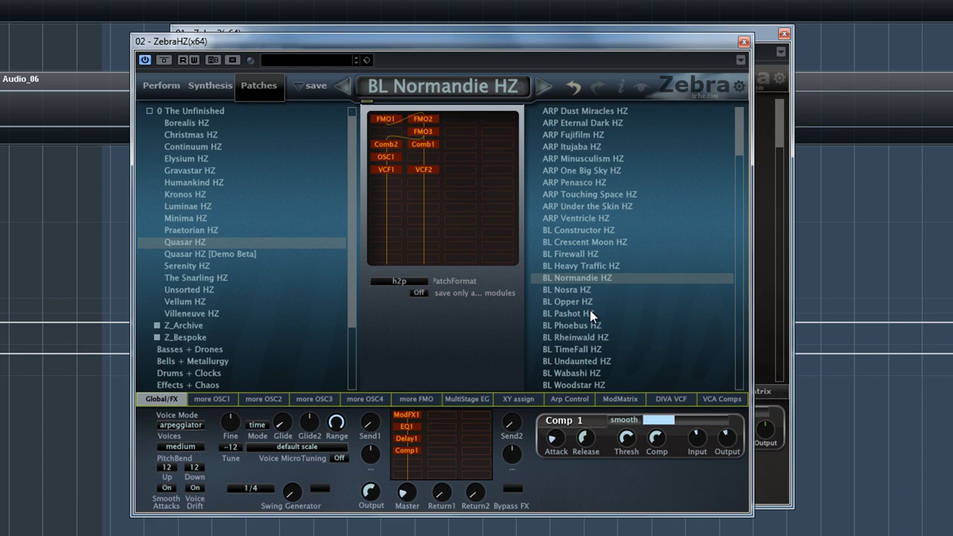
left_click(590, 313)
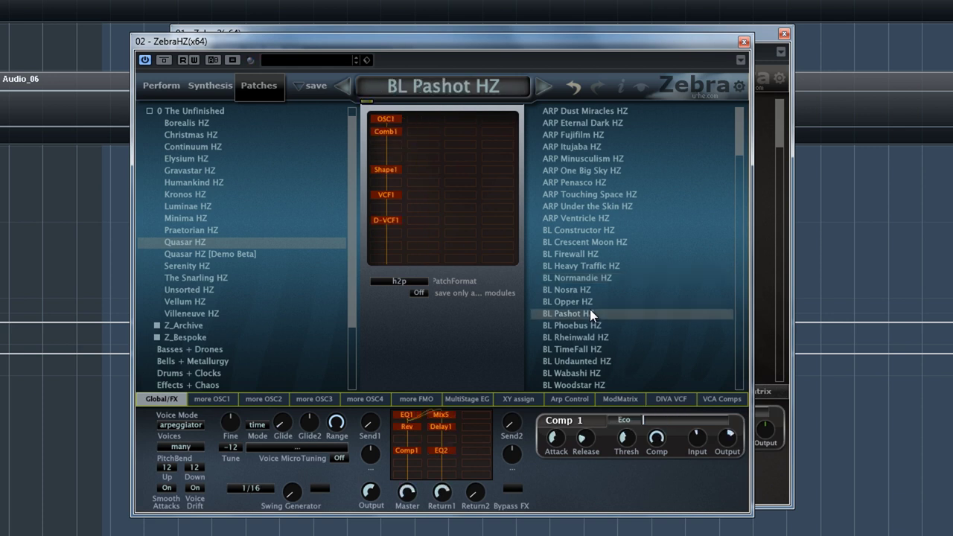
left_click_drag(743, 122, 738, 139)
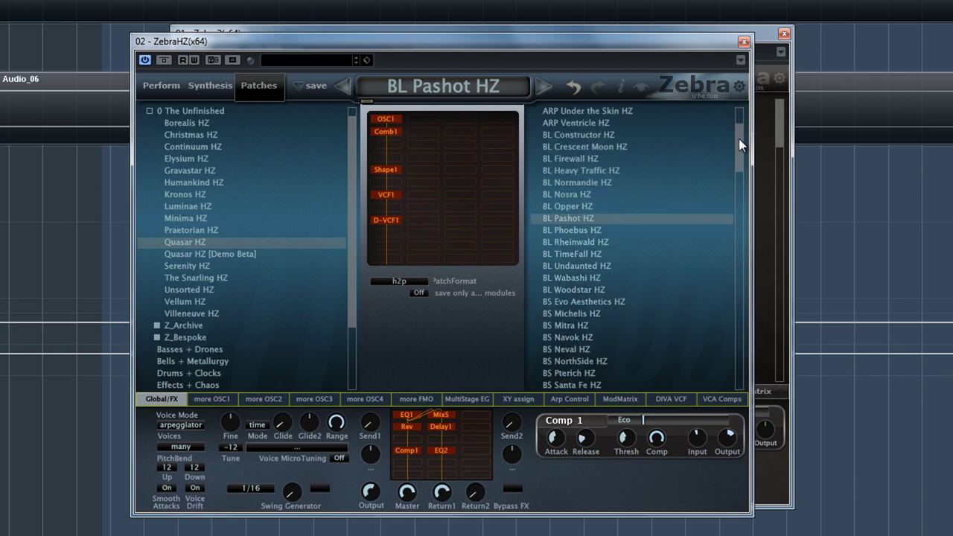
left_click(587, 253)
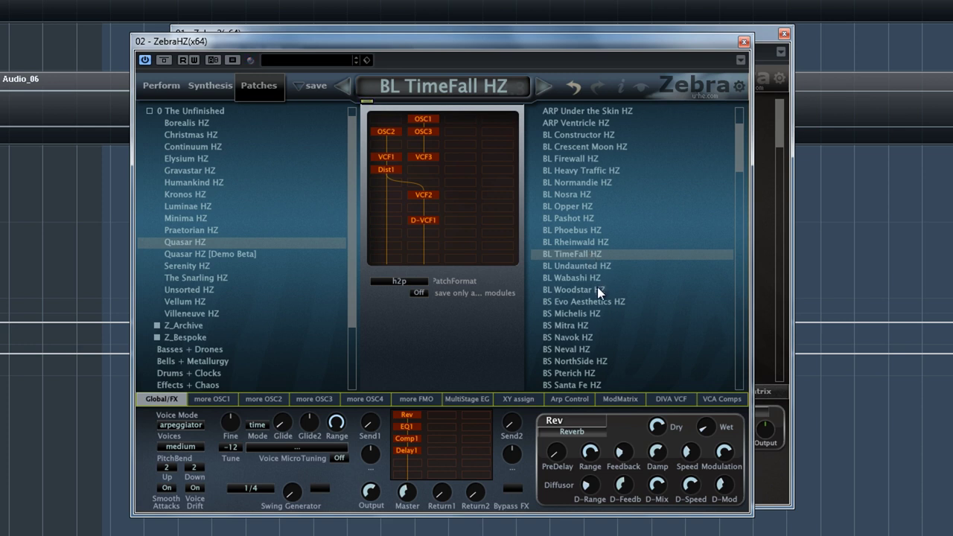
left_click(596, 286)
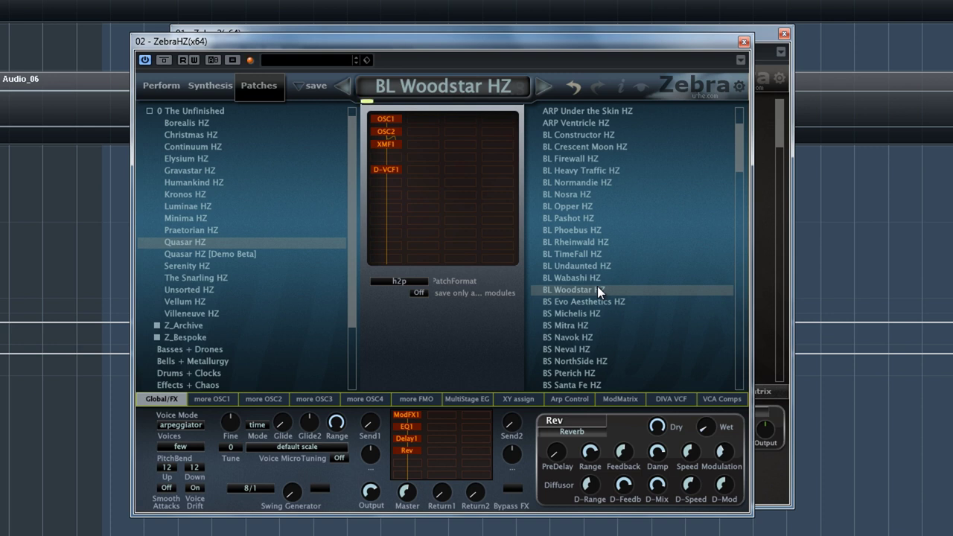
left_click(564, 313)
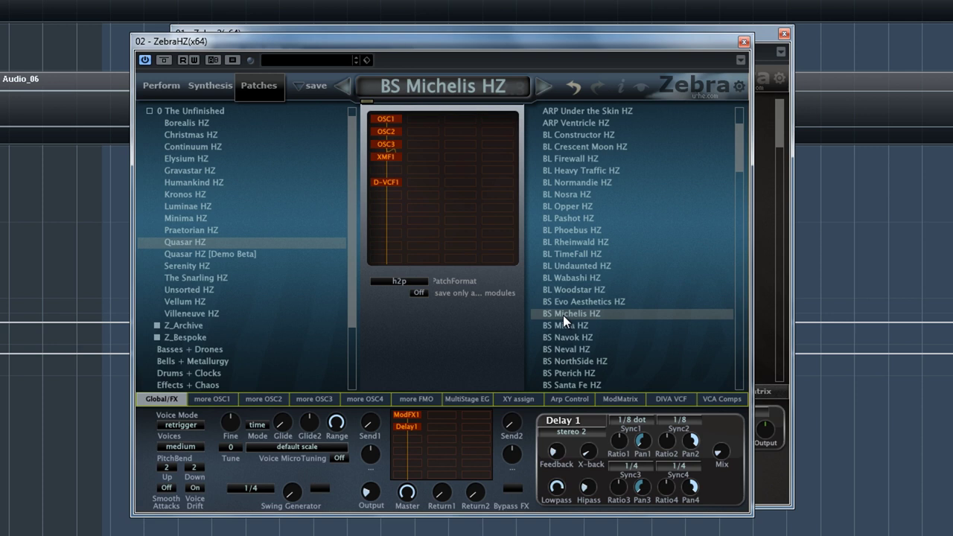
Audition BS Evo Aesthetics, Navok and Pterich HZ, then scroll down and load BS Sur Orth HZ
left_click(580, 304)
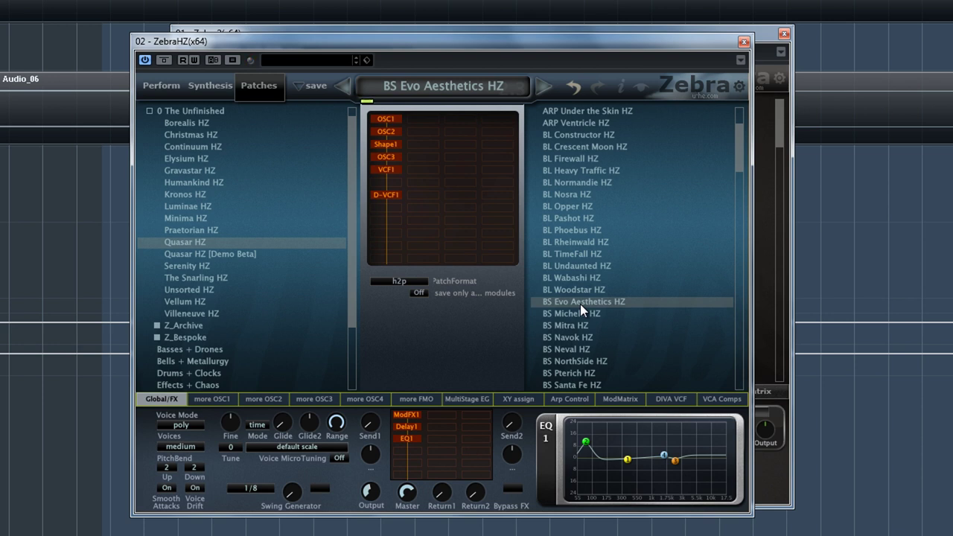
left_click(572, 335)
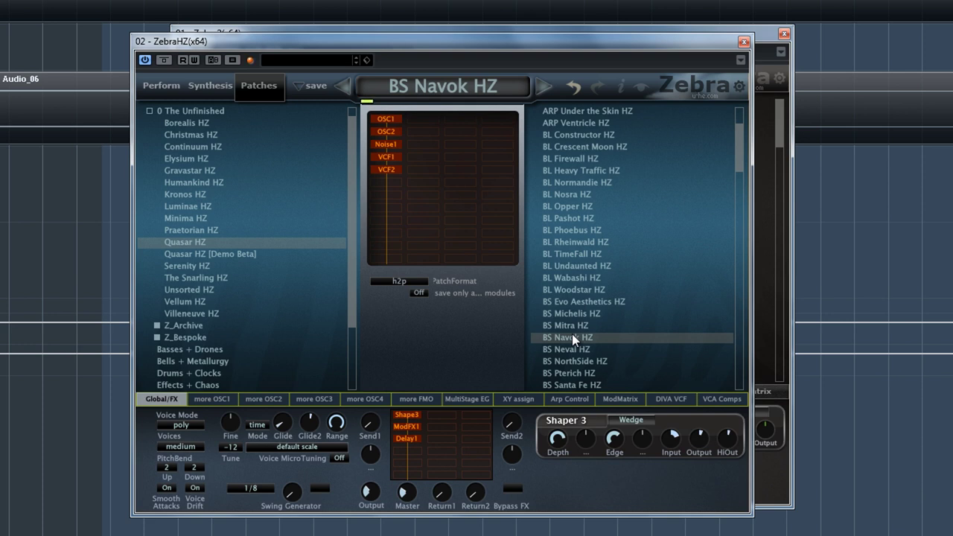
left_click(567, 373)
left_click_drag(741, 151, 733, 182)
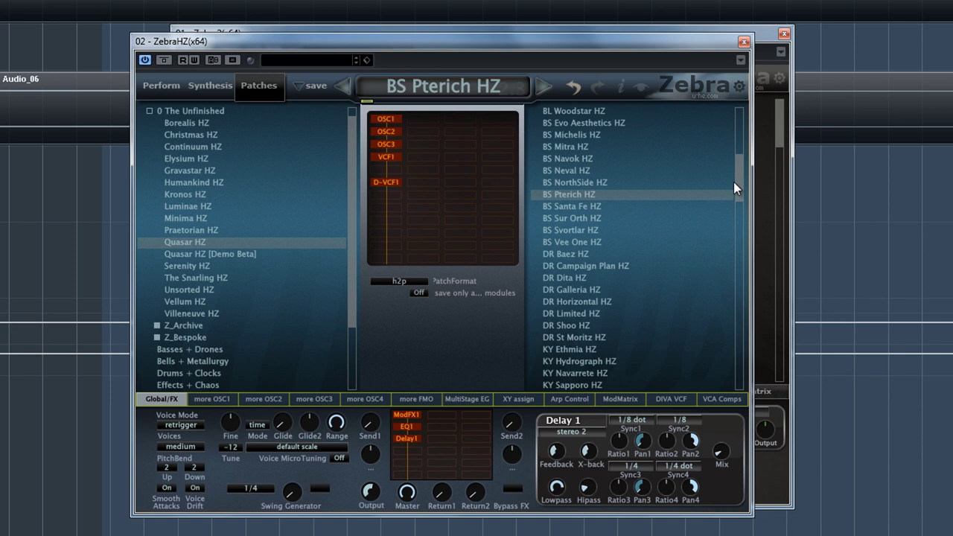
left_click(570, 219)
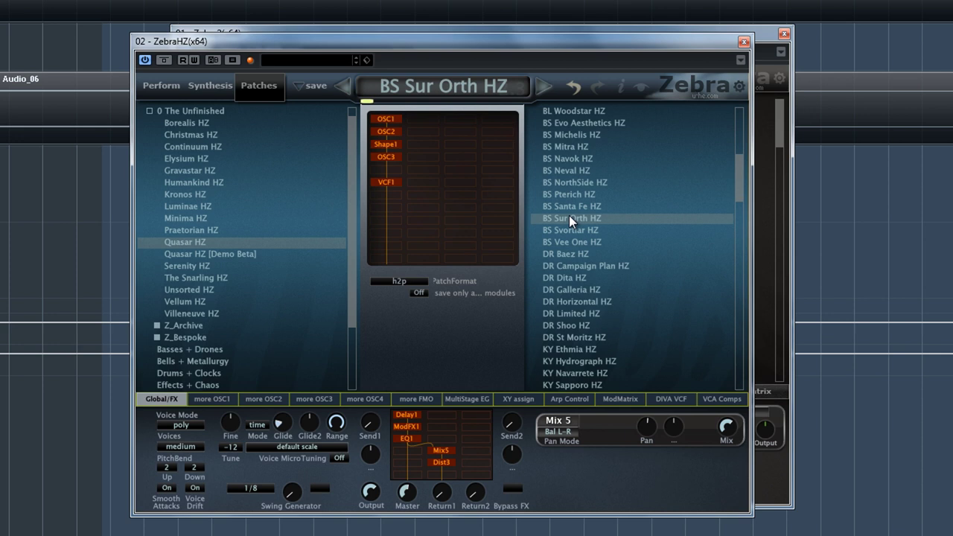
Audition DR Campaign Plan HZ, DR Horizontal HZ and DR Shoo HZ
left_click(588, 266)
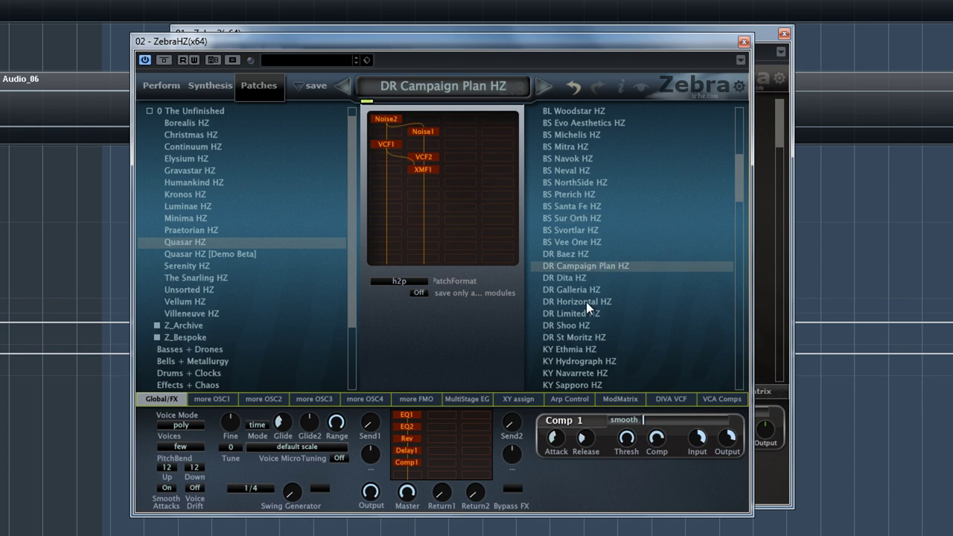
left_click(586, 302)
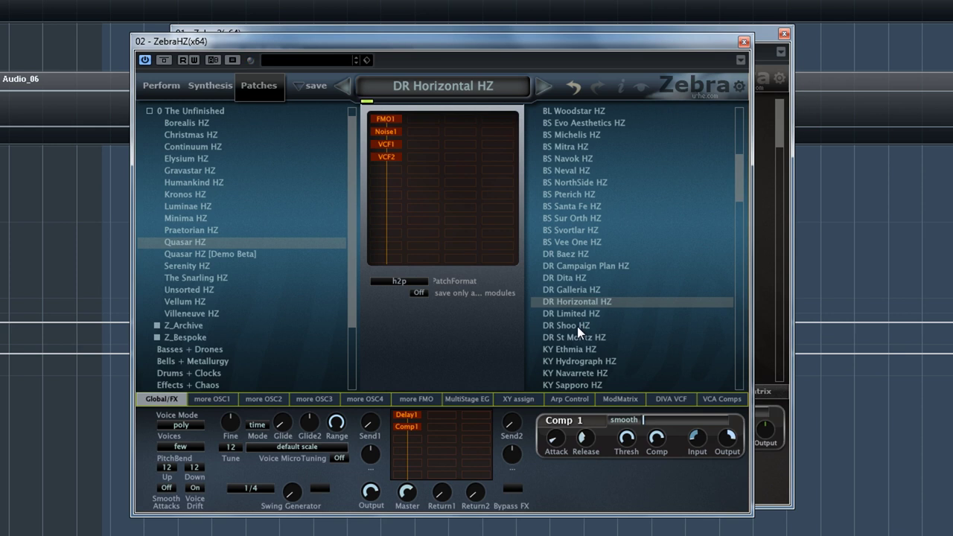
left_click(577, 326)
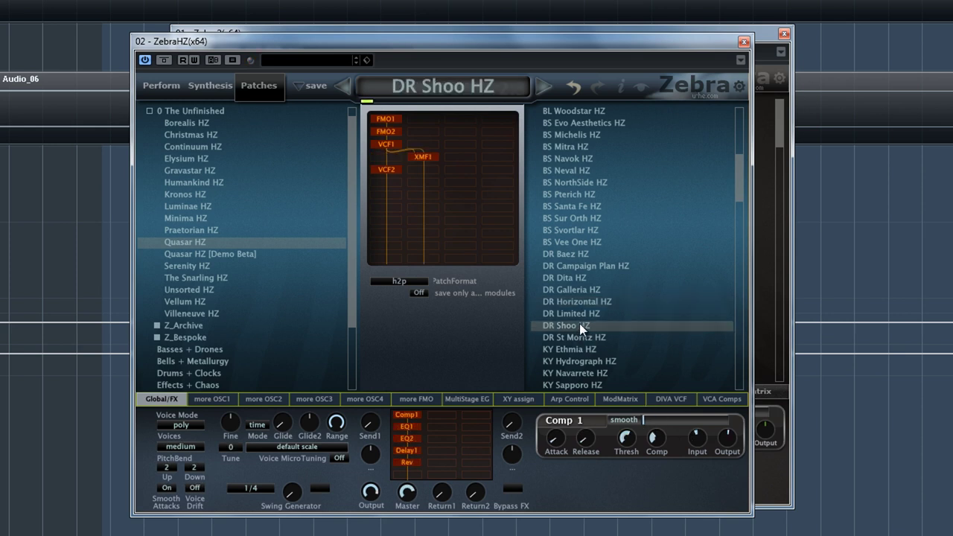
Scroll down to audition KY Ethmia, Navarrete and Wundt HZ, then load LD Aesop HZ
left_click_drag(741, 161, 735, 187)
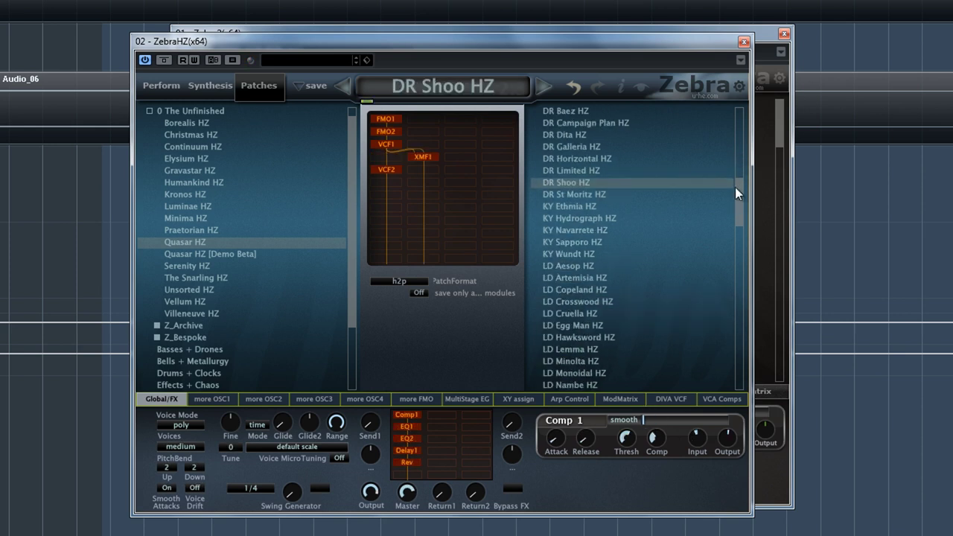
left_click(590, 208)
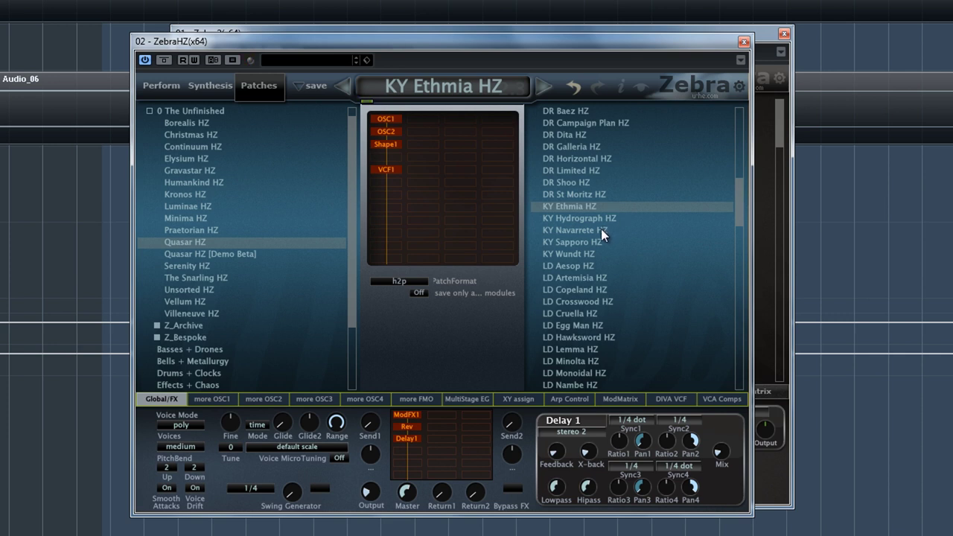
left_click(600, 232)
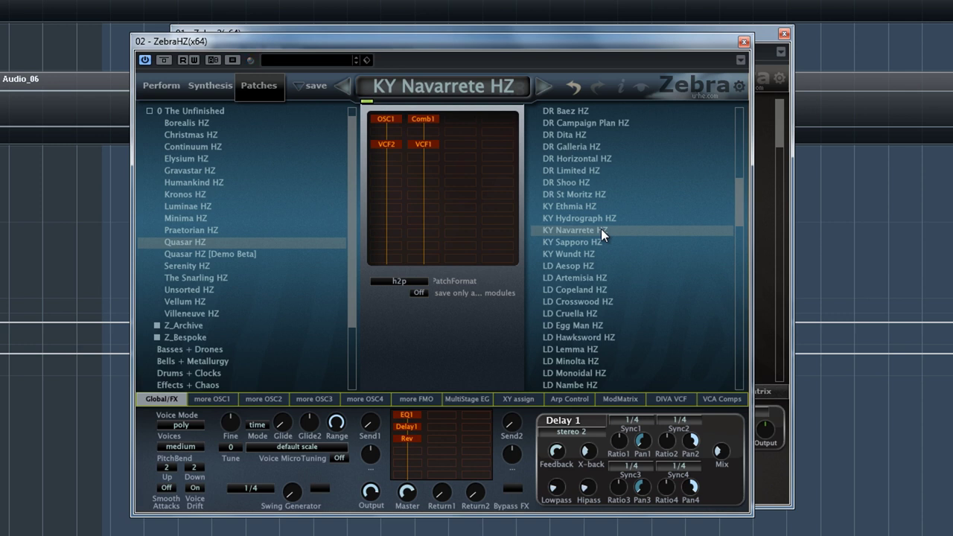
left_click(588, 254)
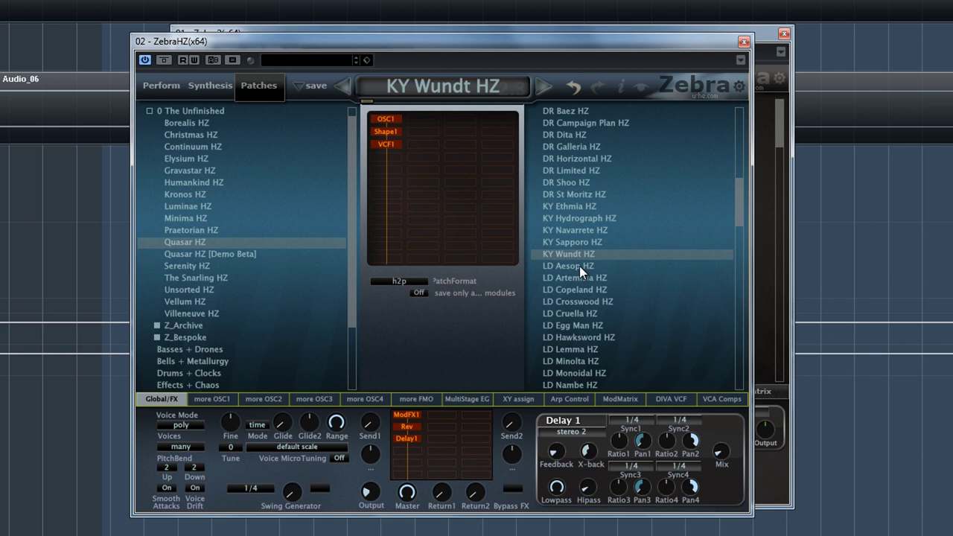
left_click(579, 266)
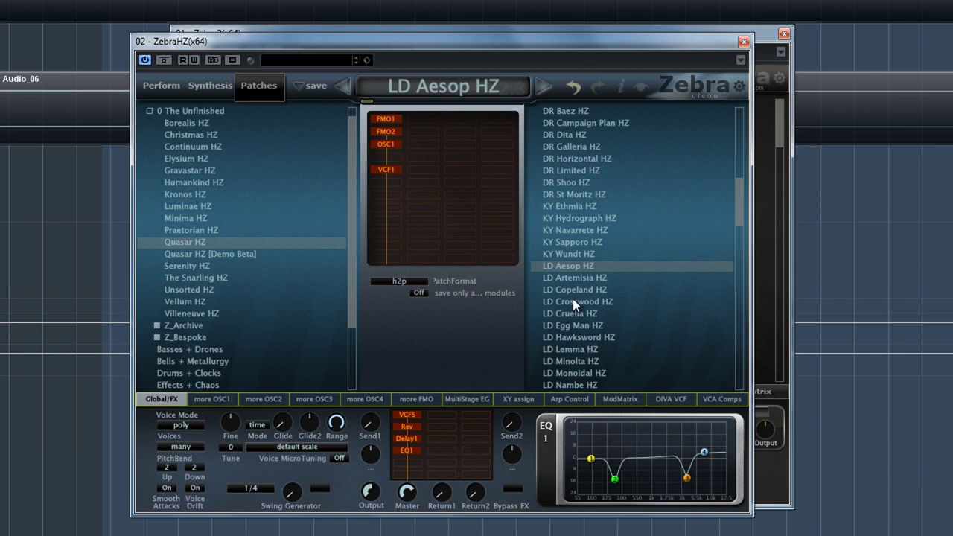
Audition LD Copeland HZ and LD Egg Man HZ, then load LD Monoidal HZ
left_click(575, 290)
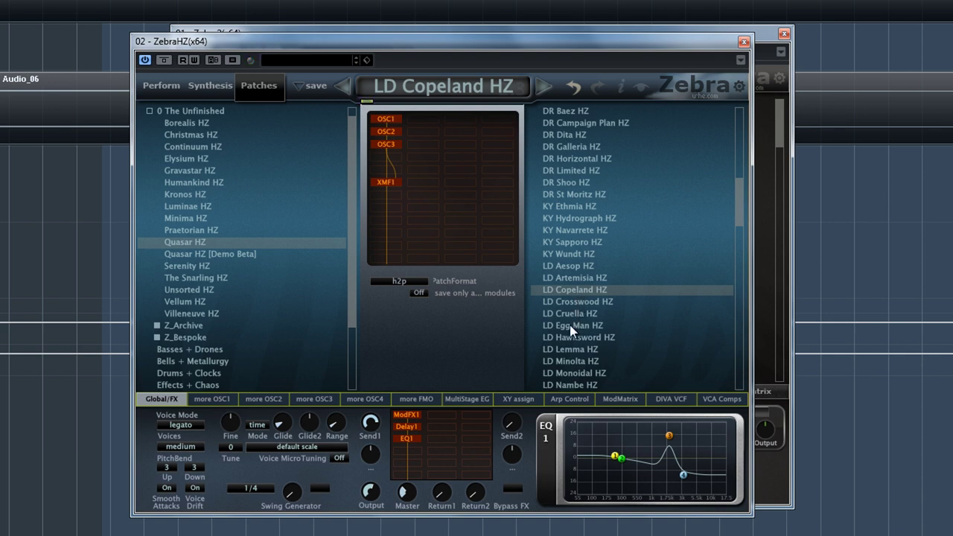
left_click(570, 325)
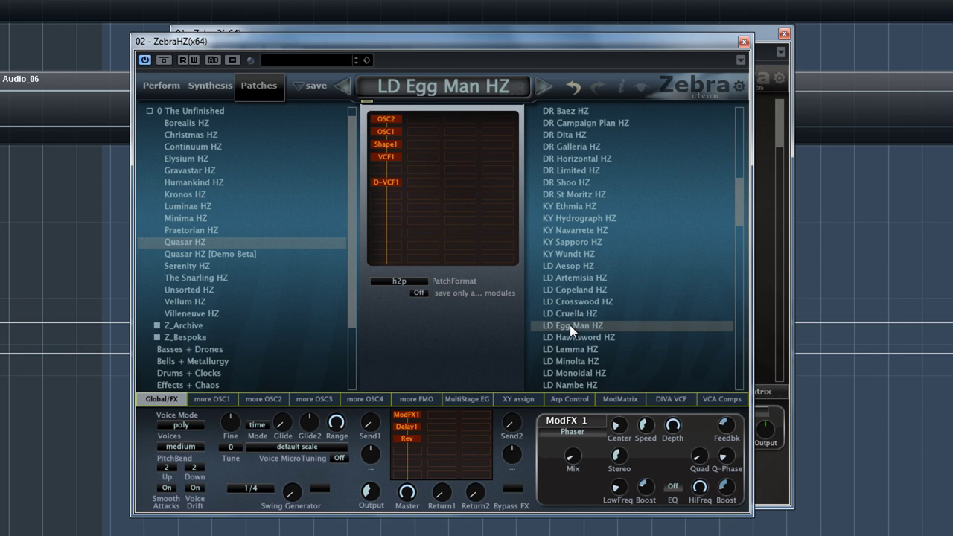
left_click(591, 374)
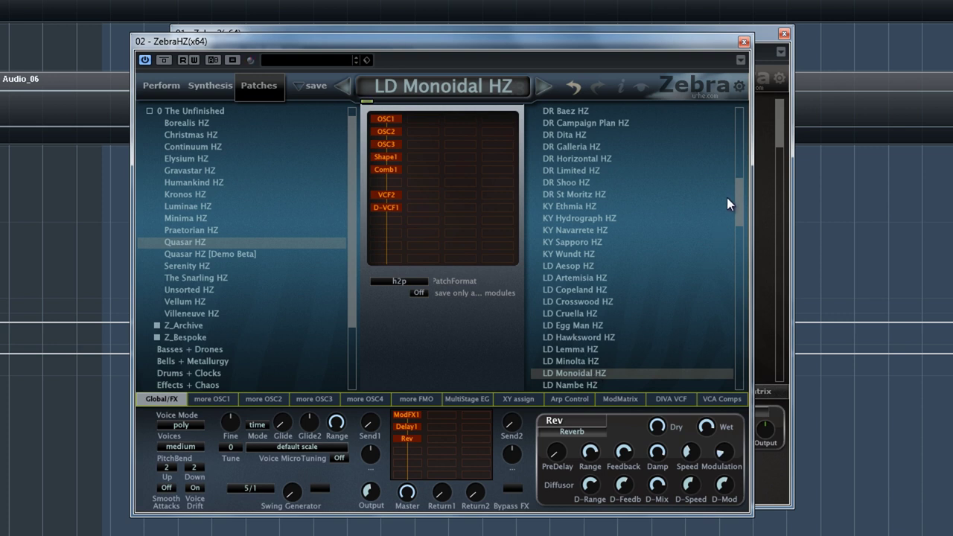
Audition LD Odyssey HZ, then LD San Sebastien HZ, leaving LD Teklinik HZ loaded
left_click_drag(736, 189, 741, 229)
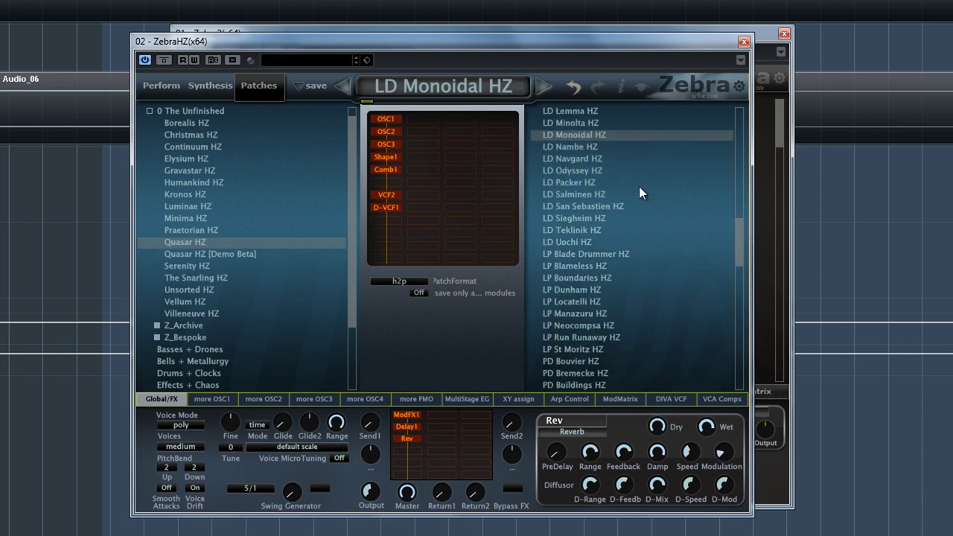
left_click(596, 171)
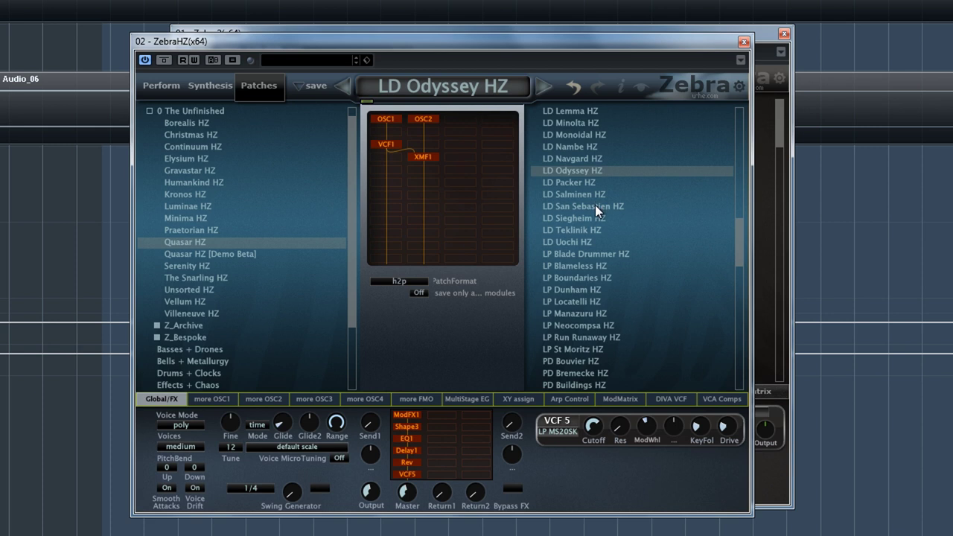
left_click(596, 205)
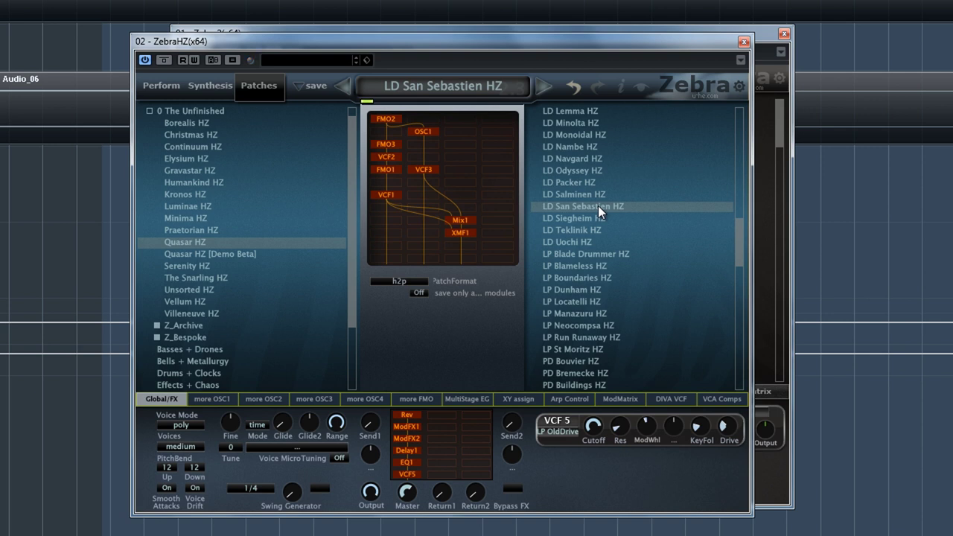
left_click(590, 230)
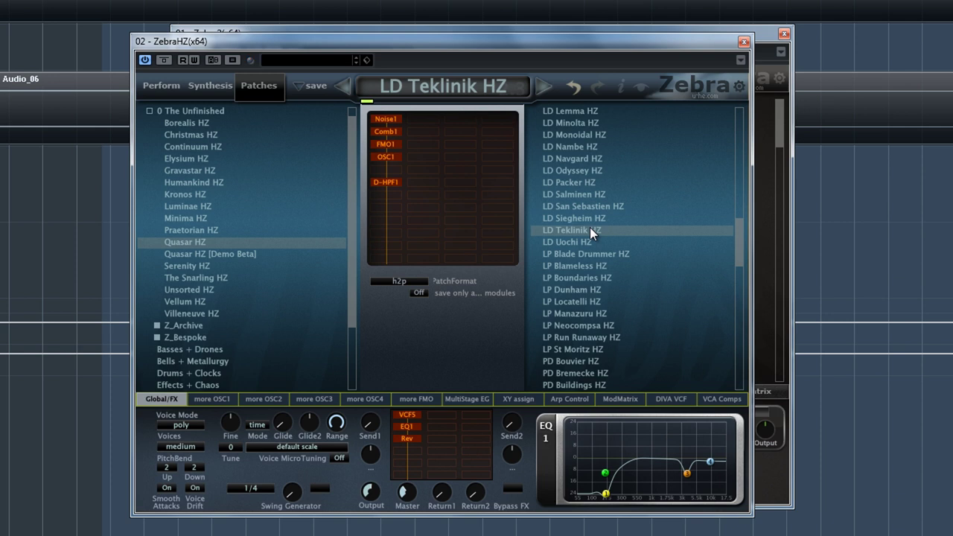
Audition LP Blameless HZ, LP Locatelli HZ and LP Run Runaway HZ, then load PD Bremecke HZ
left_click(580, 265)
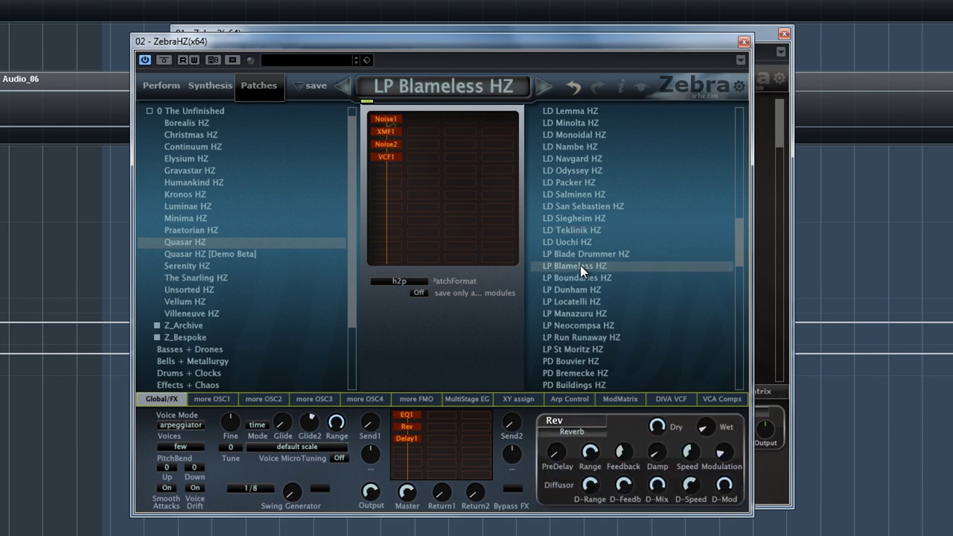
left_click_drag(739, 232, 737, 246)
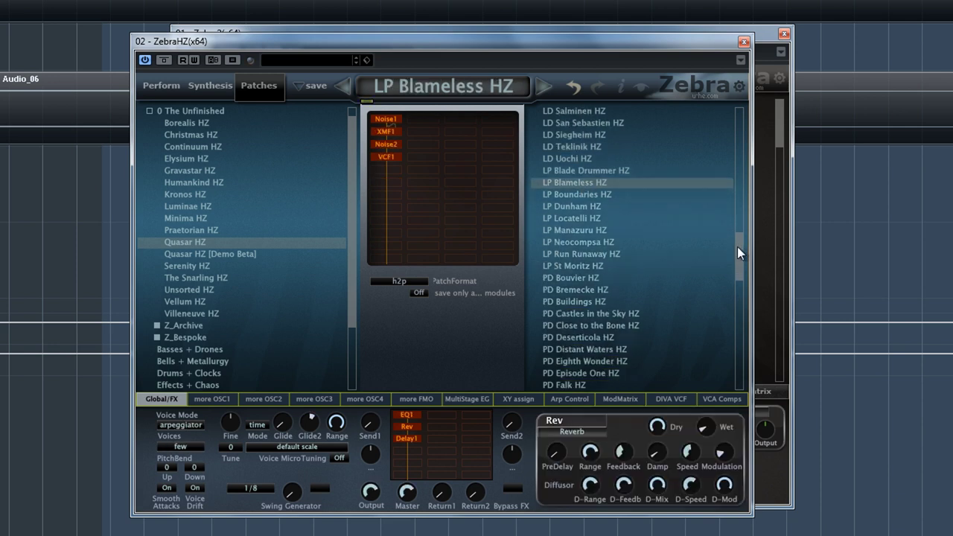
left_click(590, 217)
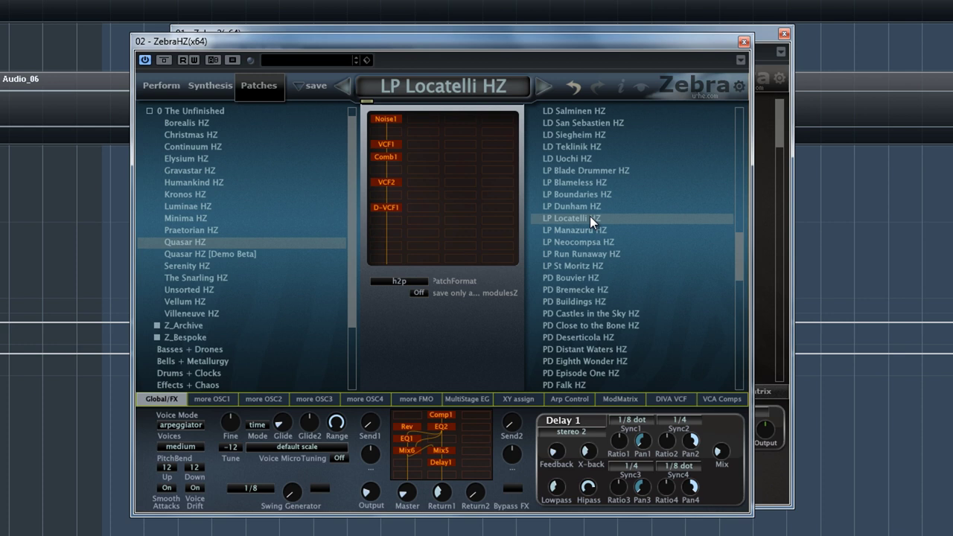
left_click(591, 253)
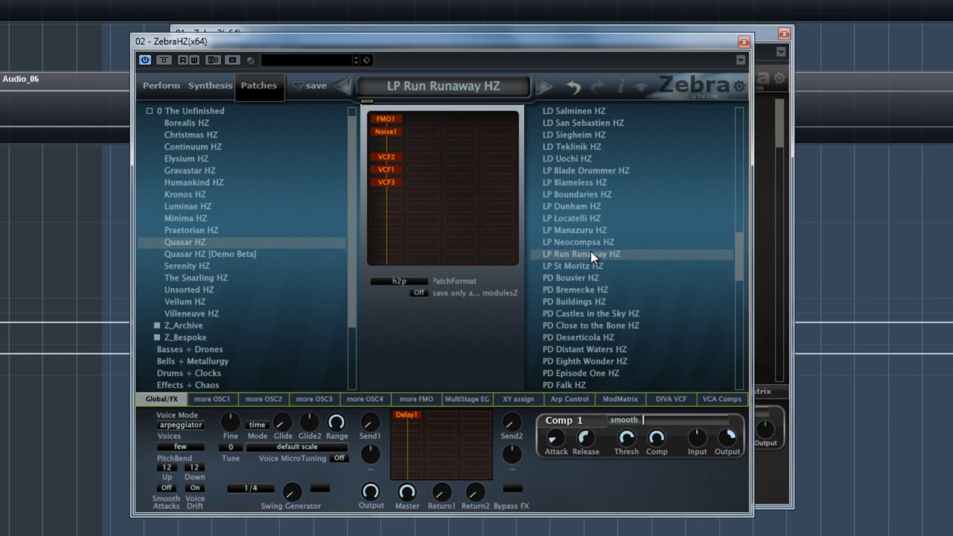
left_click(589, 290)
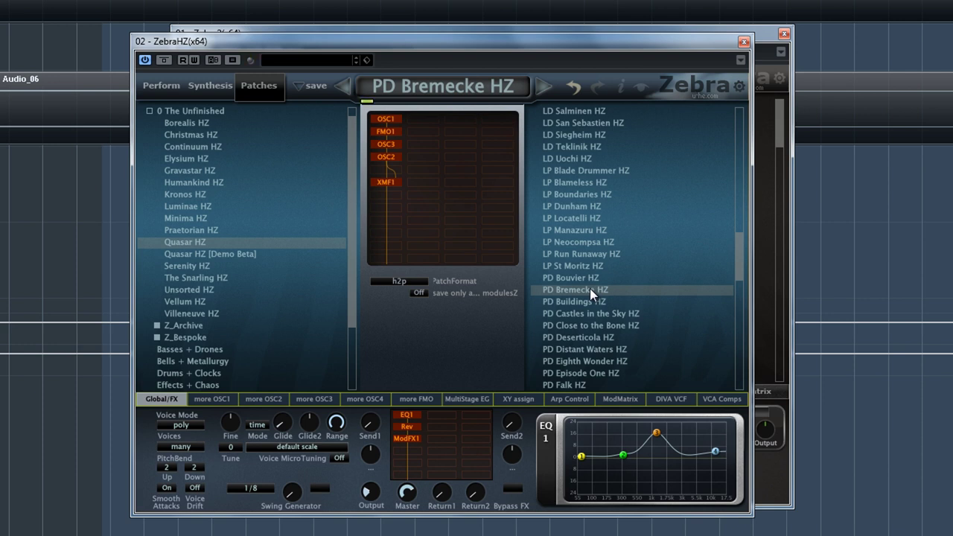
Audition PD Close to the Bone HZ and PD Eighth Wonder HZ, leaving PD Flava HZ loaded
left_click(608, 327)
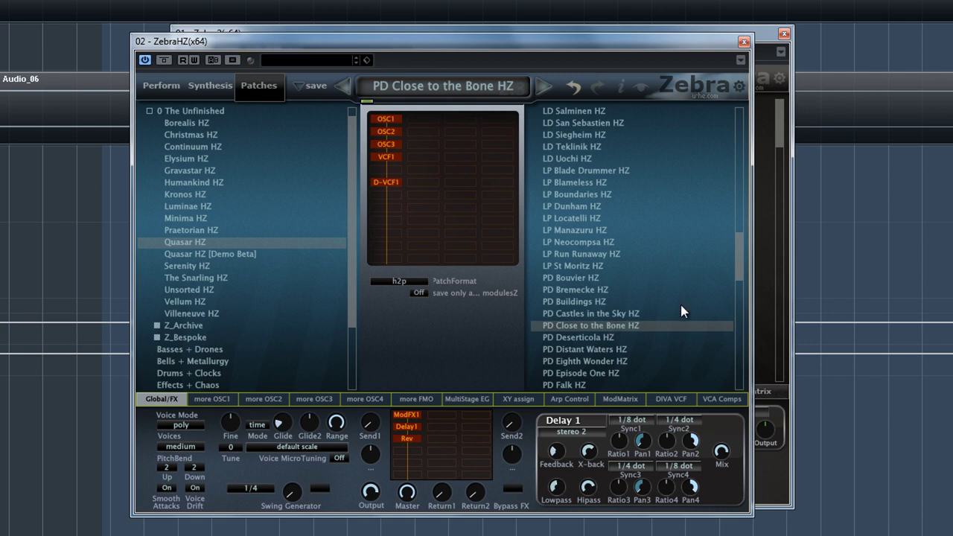
left_click_drag(739, 239, 740, 270)
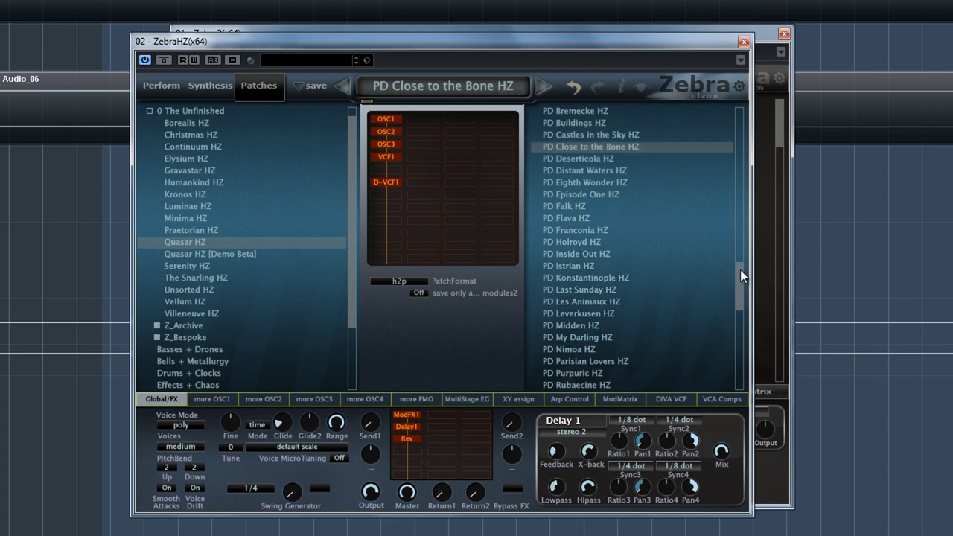
left_click(614, 182)
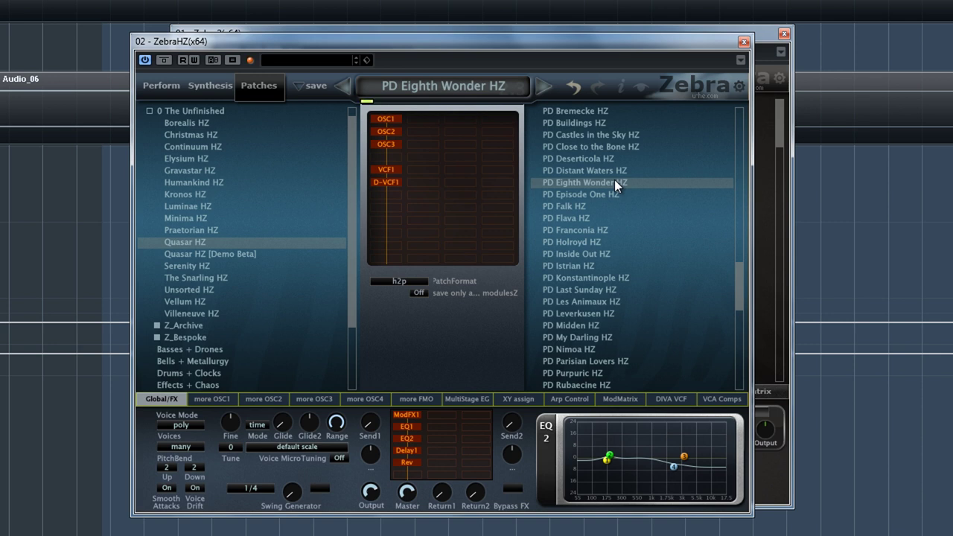
left_click(565, 217)
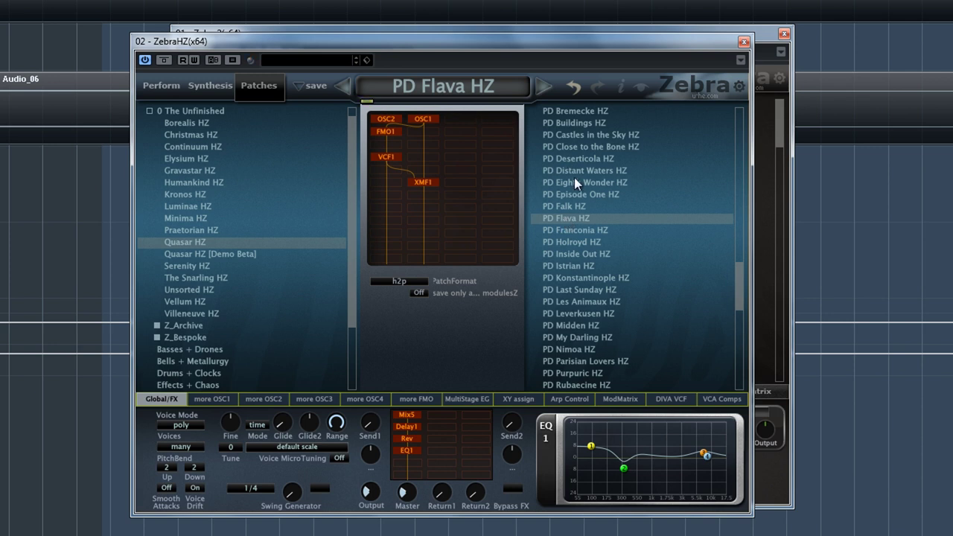
Audition PD Inside Out HZ and PD Last Sunday HZ, ending on PD Midden HZ
left_click(571, 253)
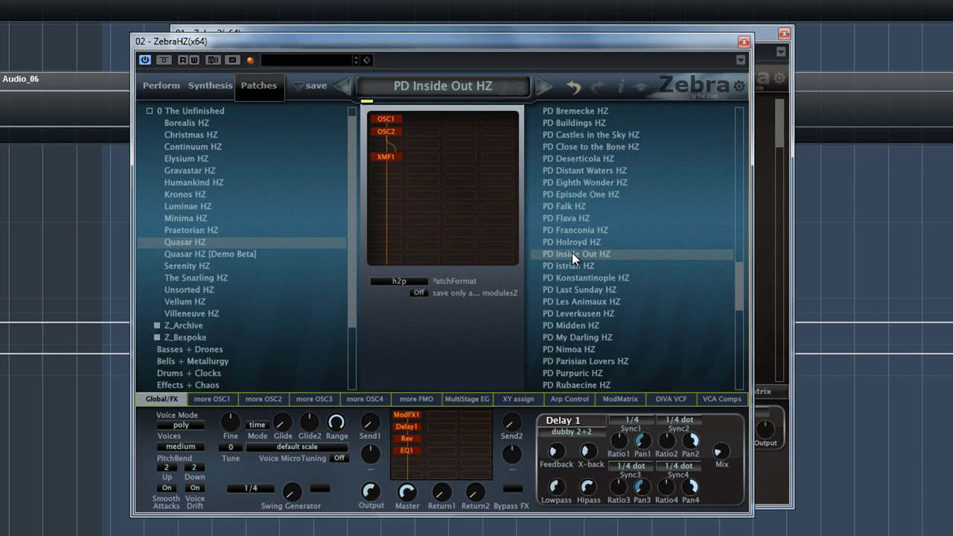
left_click(589, 291)
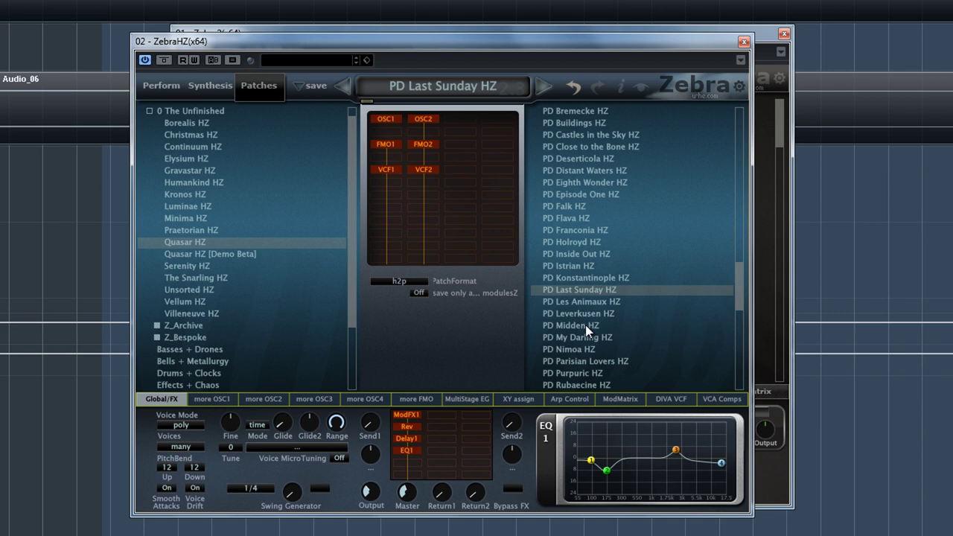
left_click(585, 325)
left_click_drag(738, 283, 736, 311)
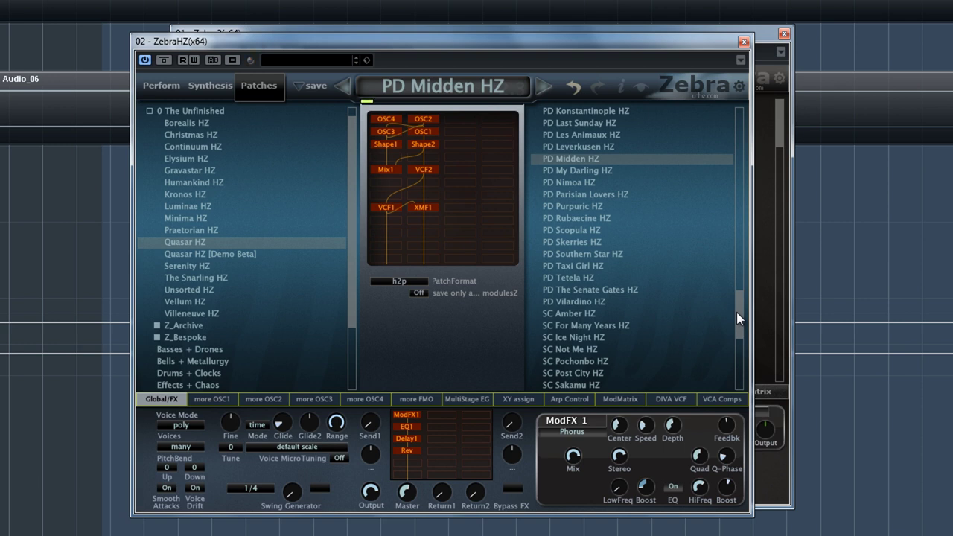
Audition PD Parisian Lovers HZ, PD Scopula HZ and PD Taxi Girl HZ, ending on PD Vilardino HZ
left_click(612, 195)
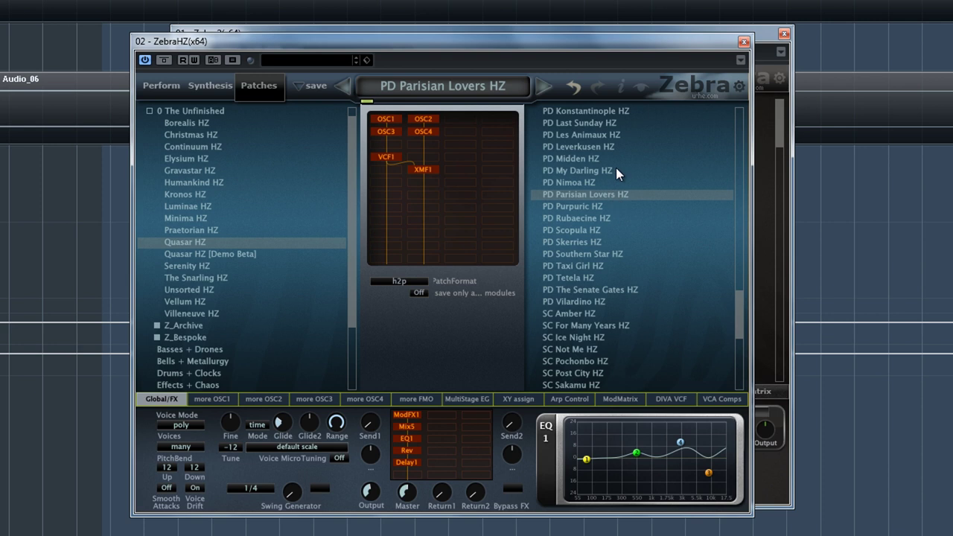
left_click(583, 230)
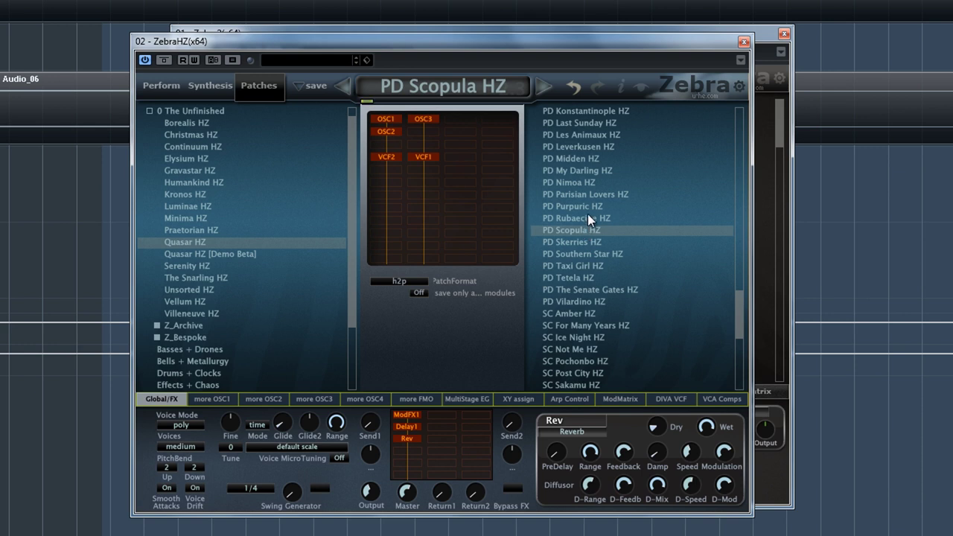
left_click(582, 265)
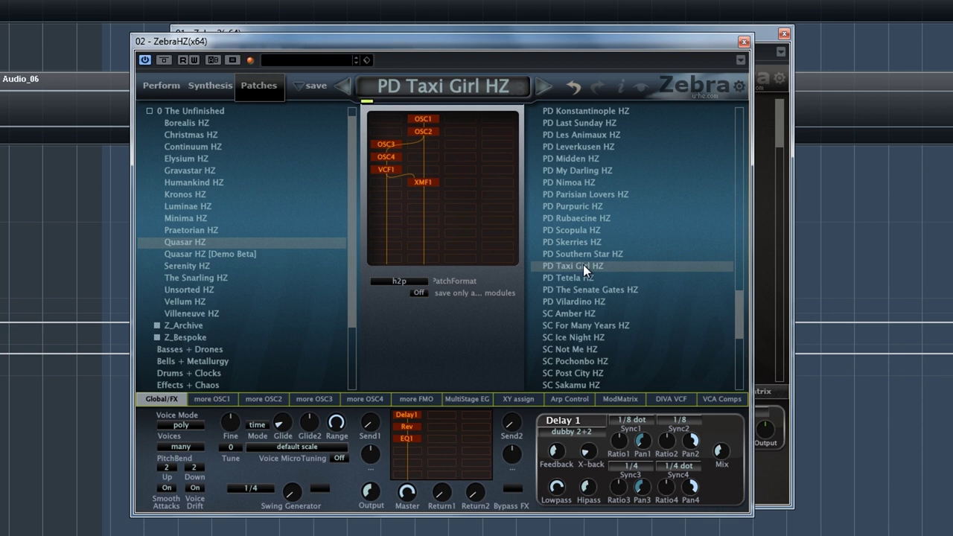
left_click(592, 300)
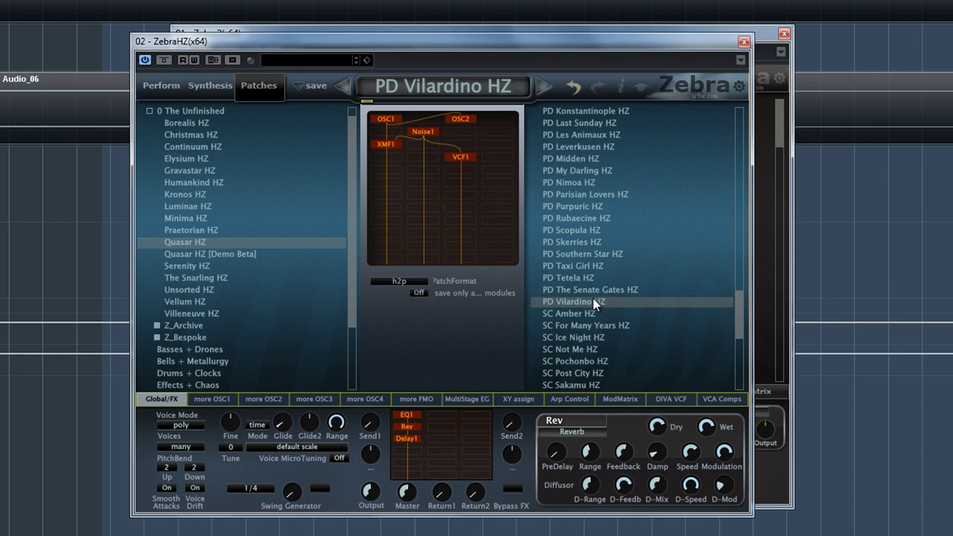
left_click_drag(741, 295, 739, 307)
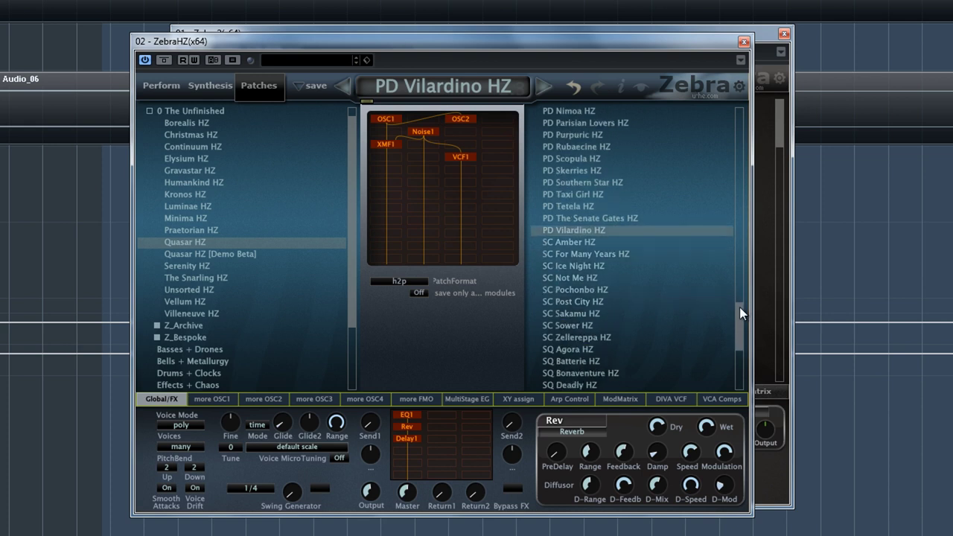
Audition SC For Many Years HZ and SC Pochonbo HZ, leaving SC Sower HZ loaded
left_click(608, 253)
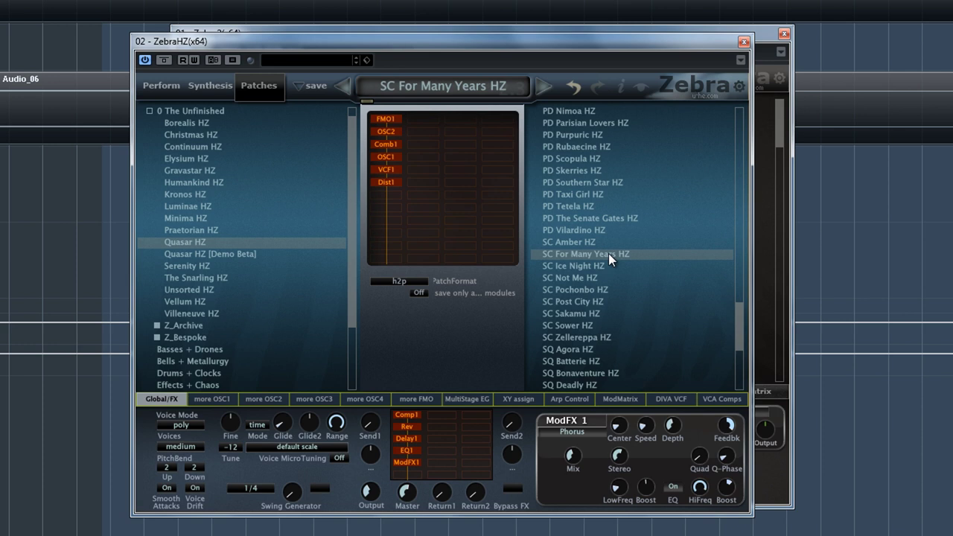
left_click(609, 292)
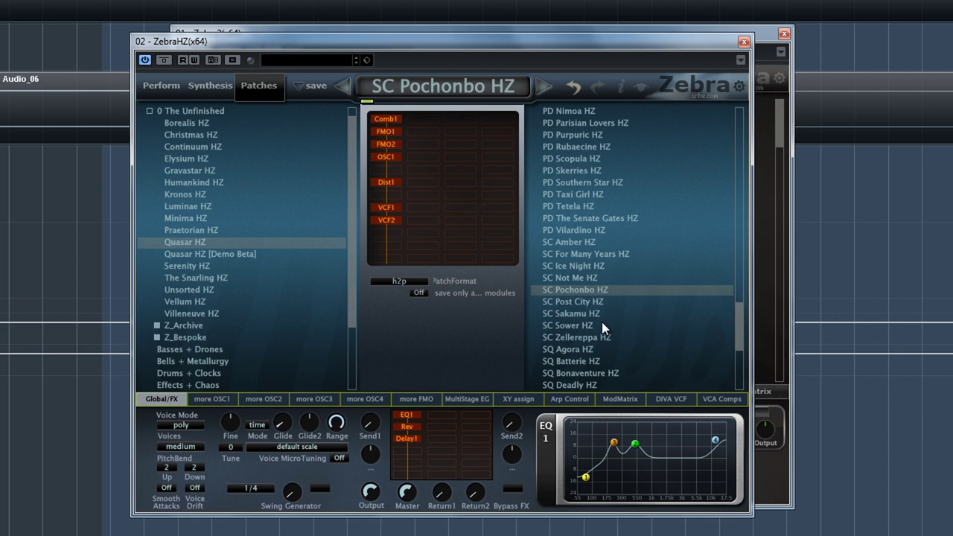
left_click(601, 326)
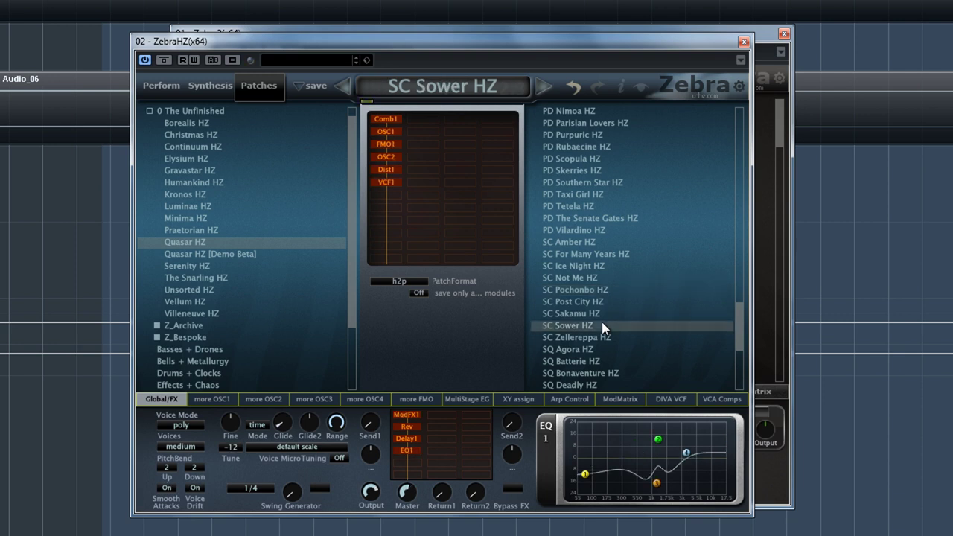
left_click_drag(742, 324, 737, 361)
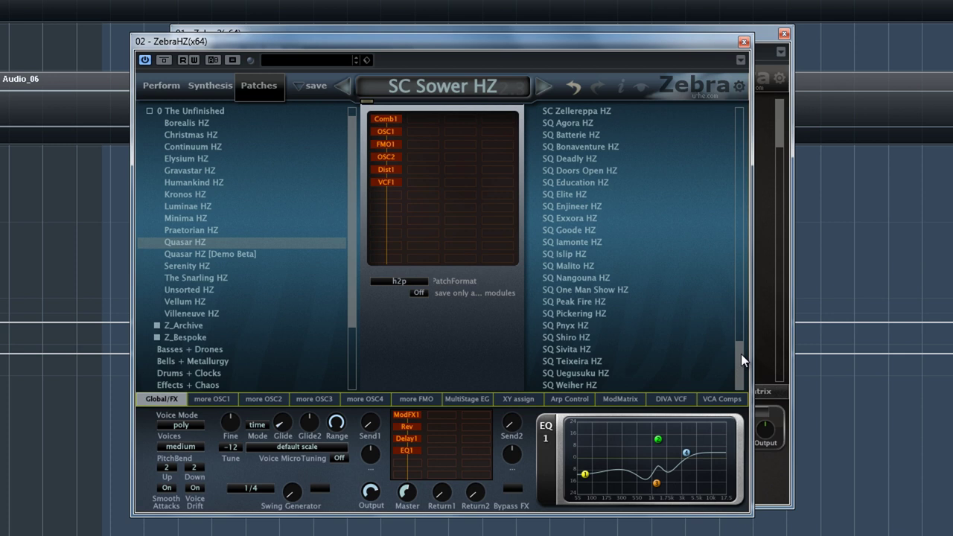
Load SQ Batterie HZ, then SQ Doors Open HZ in arpeggiator mode
left_click(590, 134)
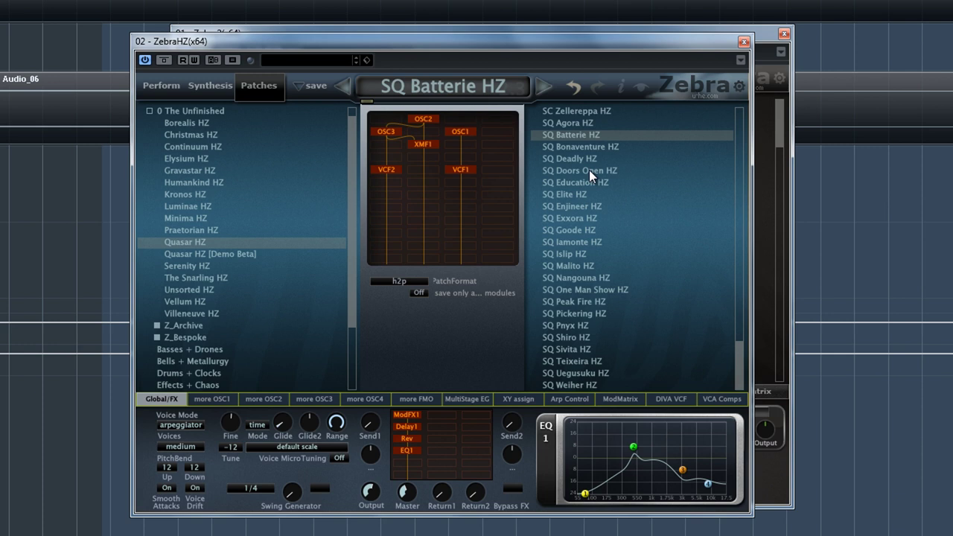
left_click(588, 169)
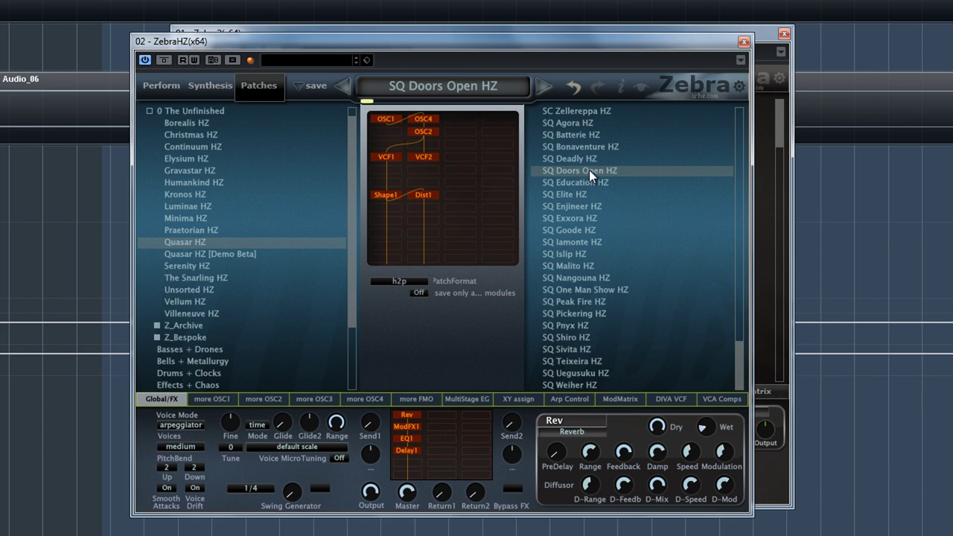
Audition SQ Enjineer, Iamonte, Nangouna, Pickering and Sivita HZ, ending on SQ Teixeira HZ
left_click(586, 204)
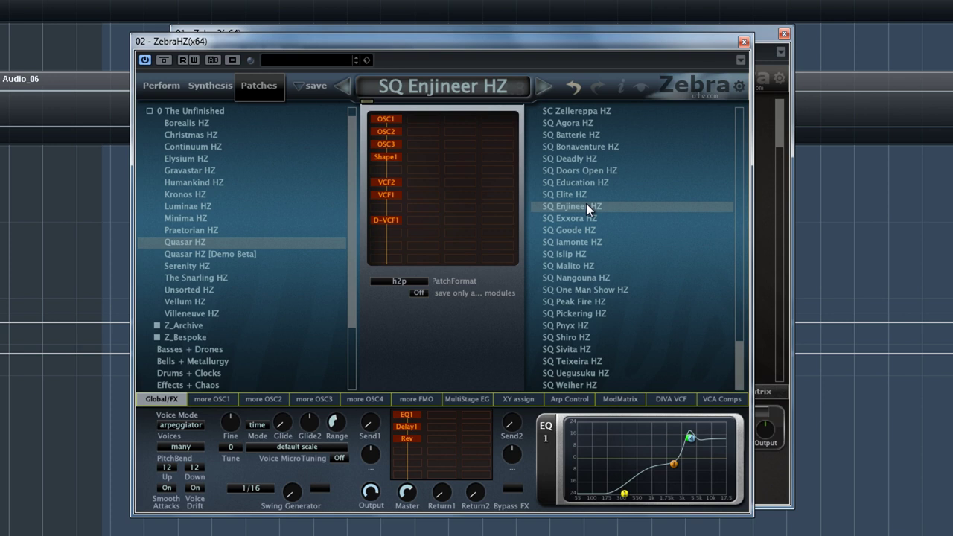
left_click(582, 241)
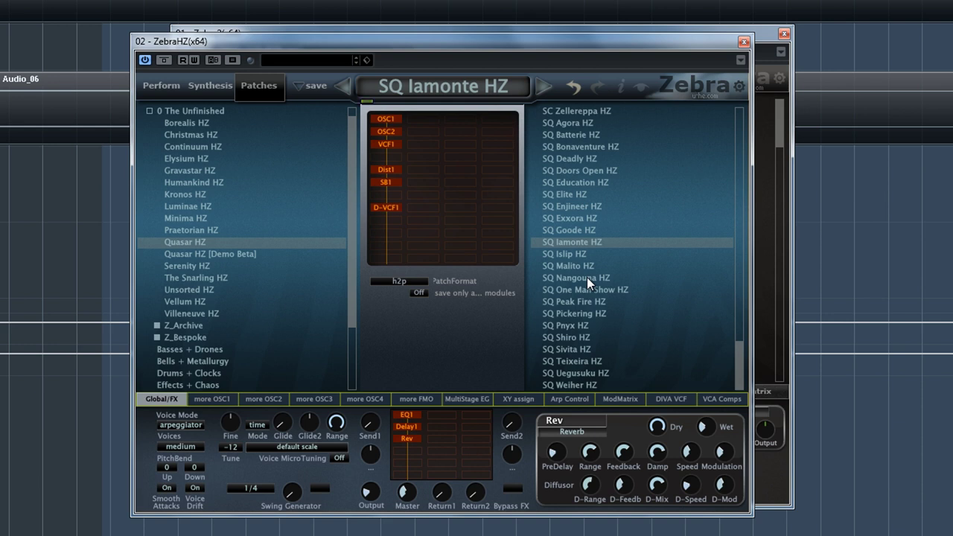
left_click(586, 277)
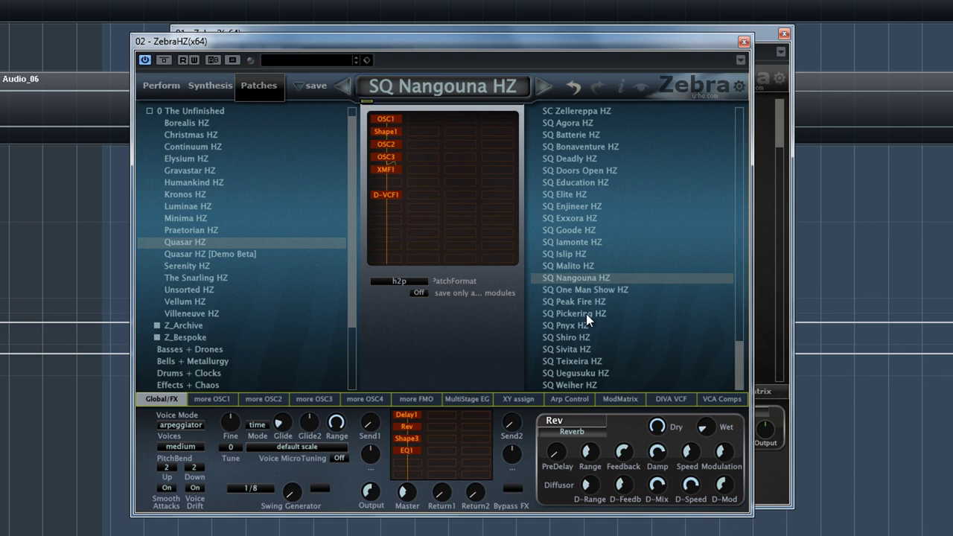
left_click(586, 313)
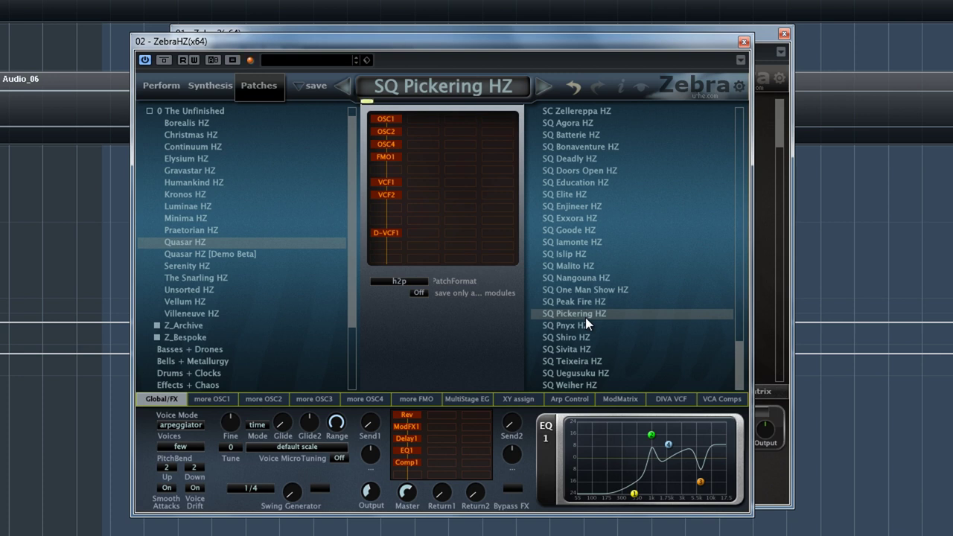
left_click(574, 348)
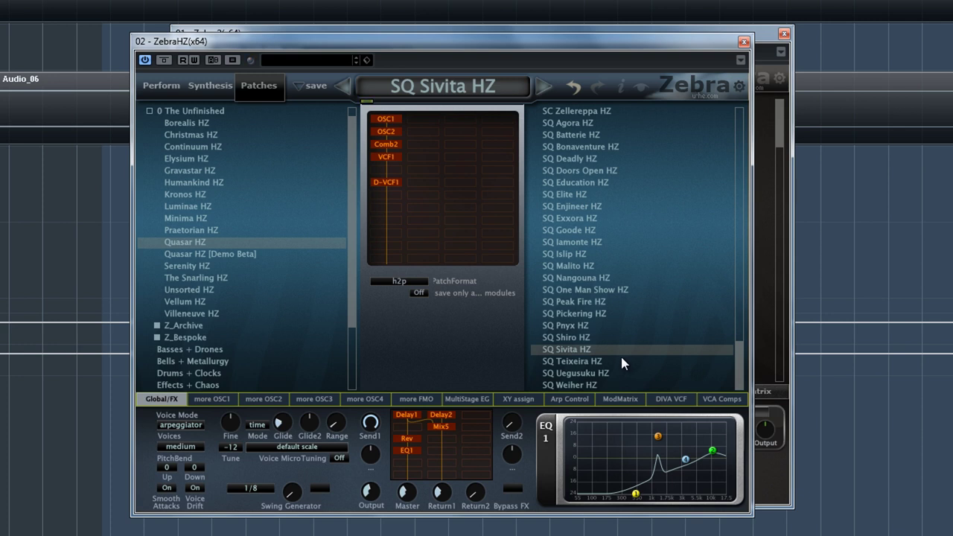
left_click(595, 361)
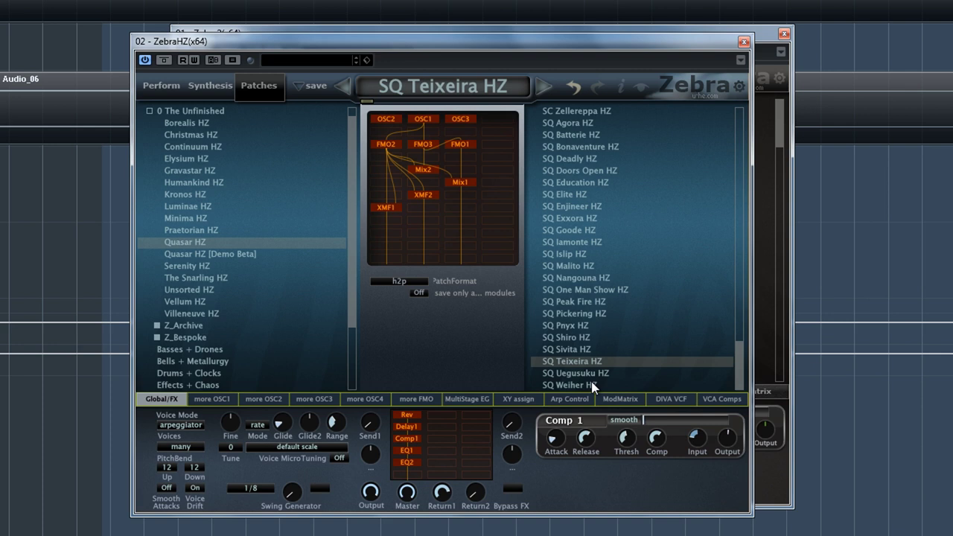
Load SQ Weiher HZ from the bottom of the patch list
left_click(591, 385)
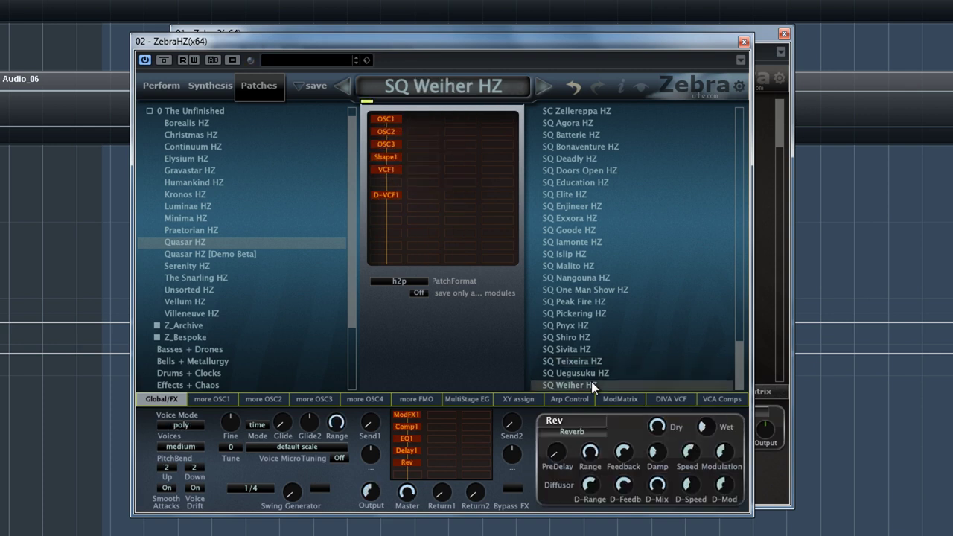